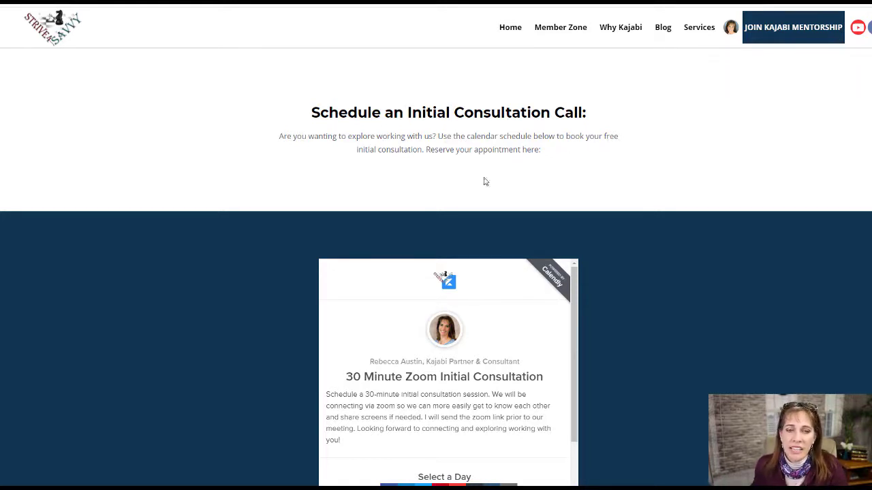
Scroll through the live Calendar Schedule page and bring up the site admin menu.
scroll(432, 148, down, 2)
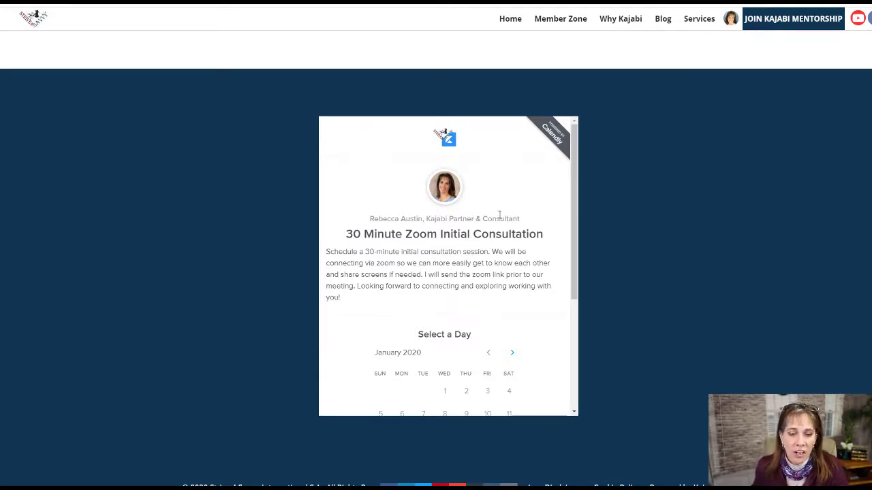
scroll(436, 273, down, 3)
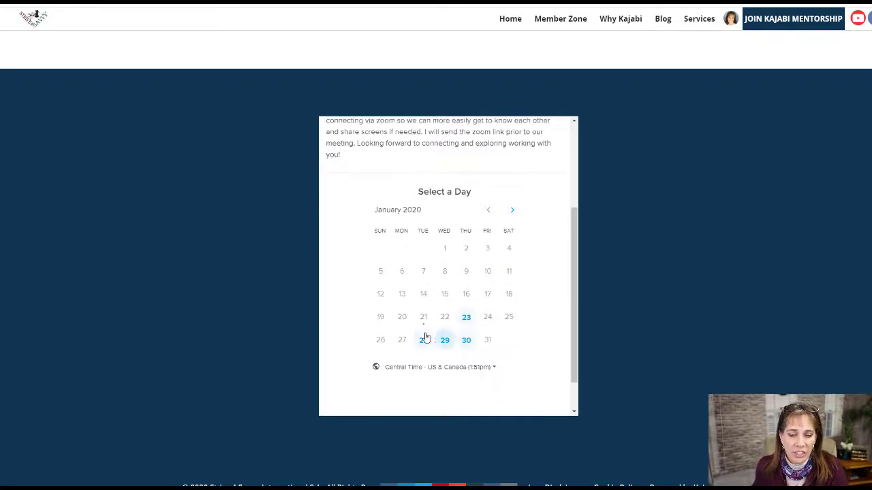
scroll(444, 268, up, 3)
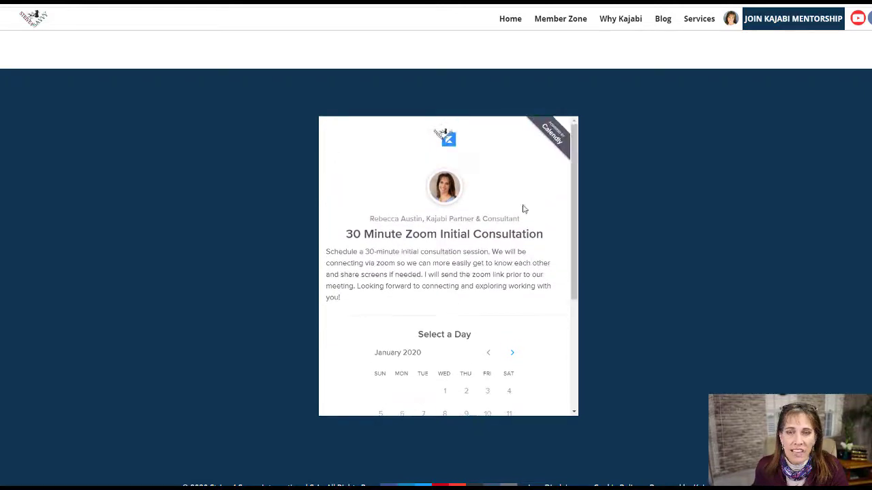
scroll(678, 235, up, 3)
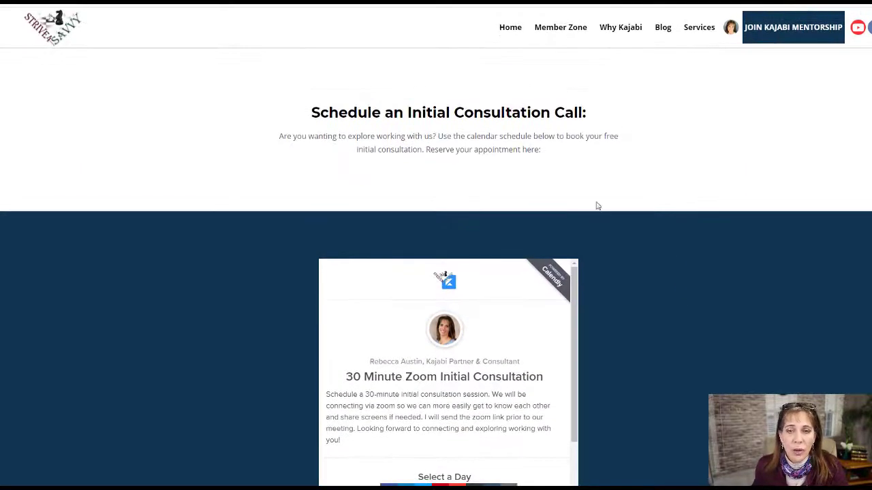
click(730, 28)
Open the page editor and browse the Add Section library to the Custom Content tile.
click(695, 20)
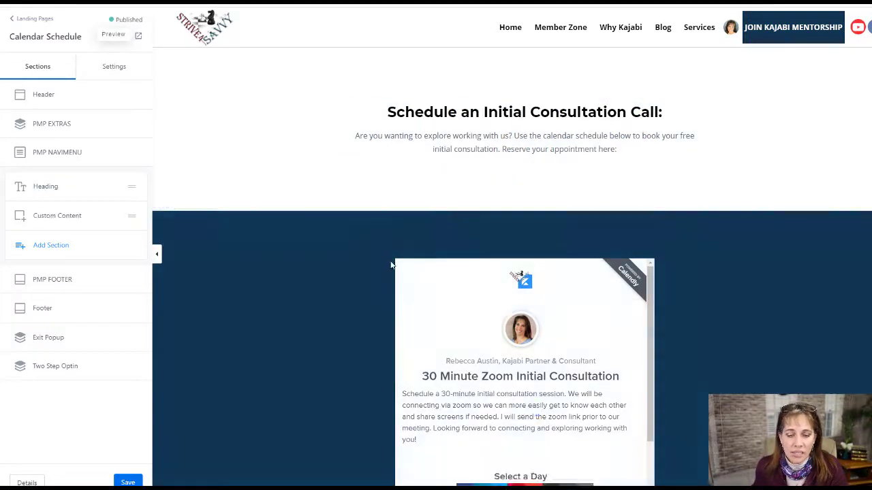
scroll(391, 265, down, 2)
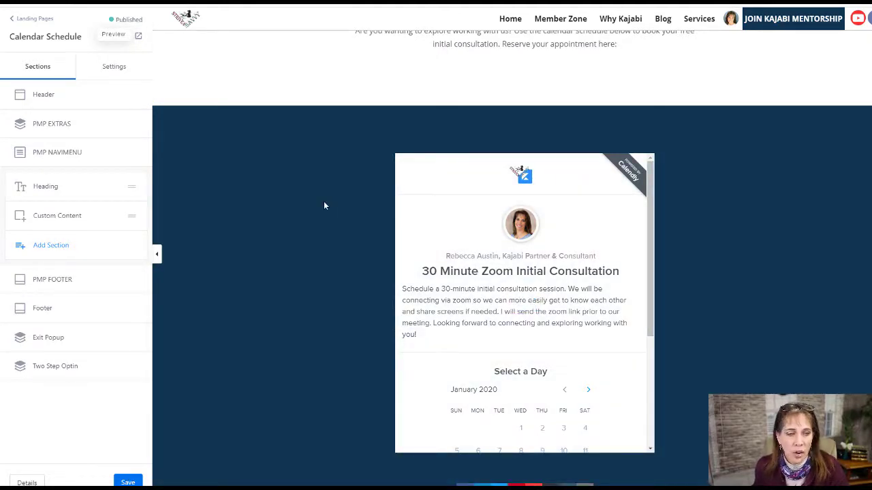
click(42, 247)
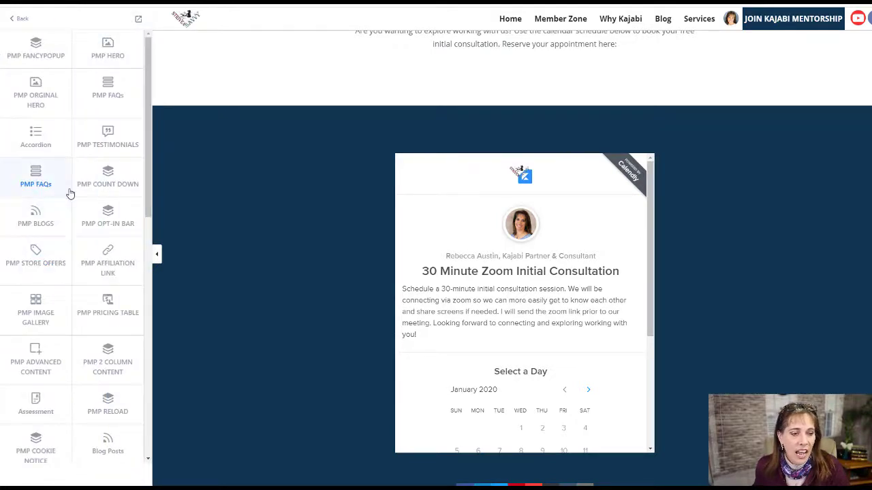
scroll(70, 194, down, 5)
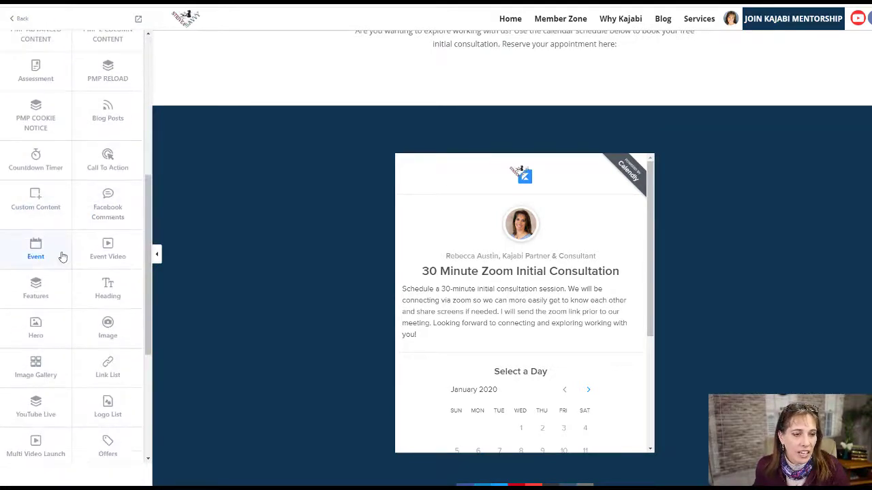
scroll(64, 257, down, 3)
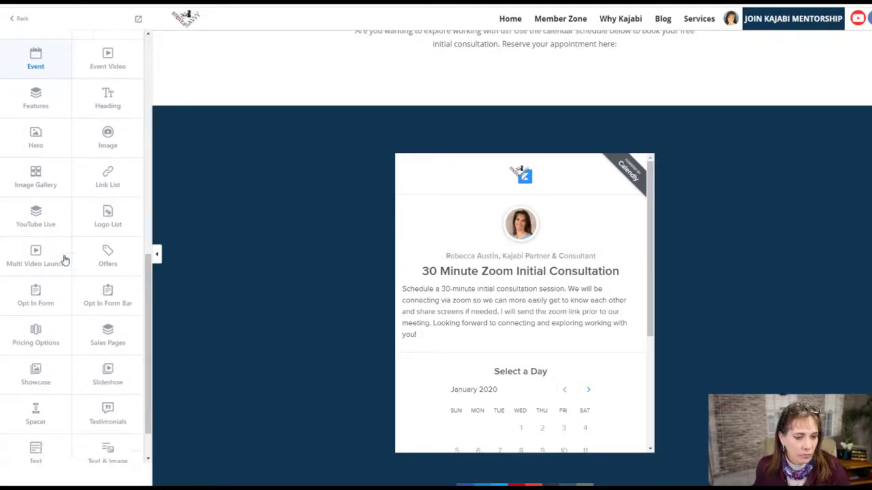
scroll(64, 260, down, 1)
scroll(64, 260, up, 4)
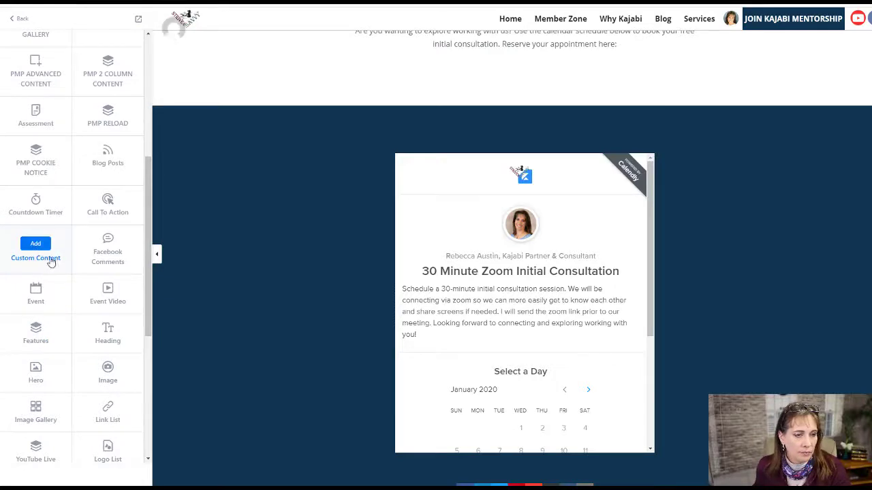
Add a Custom Content section and give it a dark blue background color.
click(35, 243)
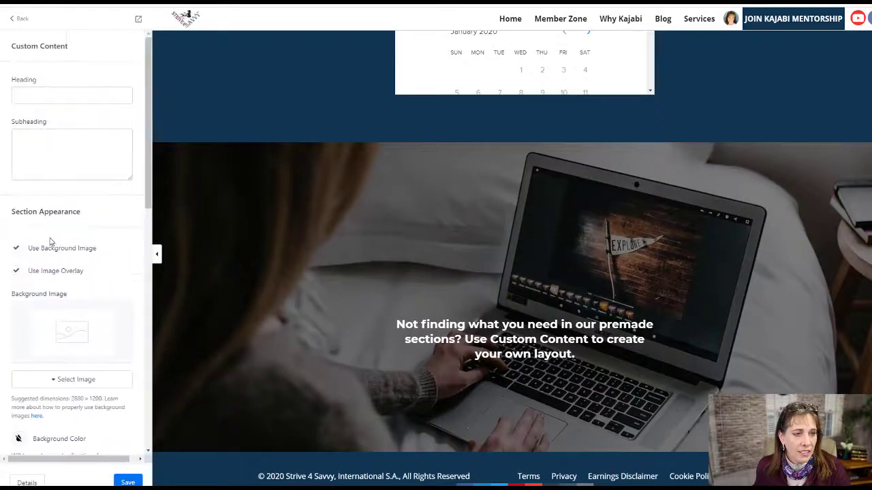
scroll(58, 196, down, 3)
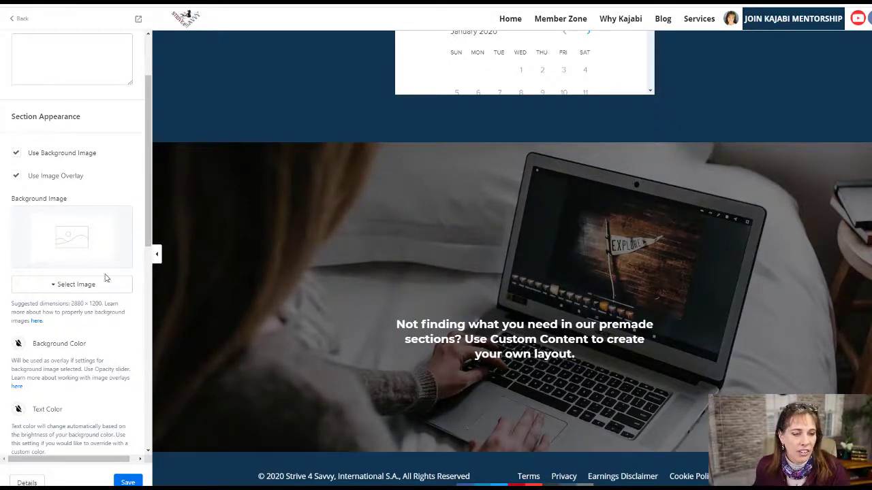
scroll(106, 276, down, 4)
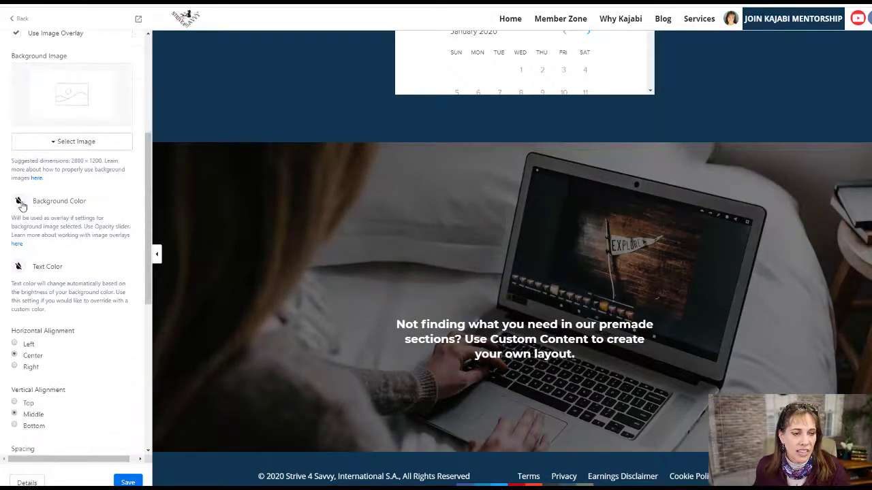
click(18, 200)
click(83, 242)
click(89, 225)
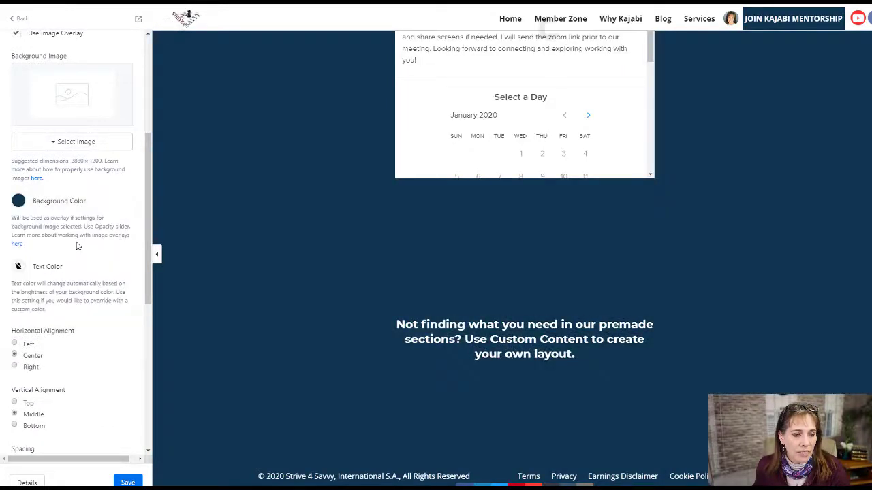
Replace the placeholder Text block with a Custom Code block and clear its sample code.
scroll(86, 235, up, 4)
scroll(77, 247, down, 9)
scroll(68, 286, down, 1)
click(39, 374)
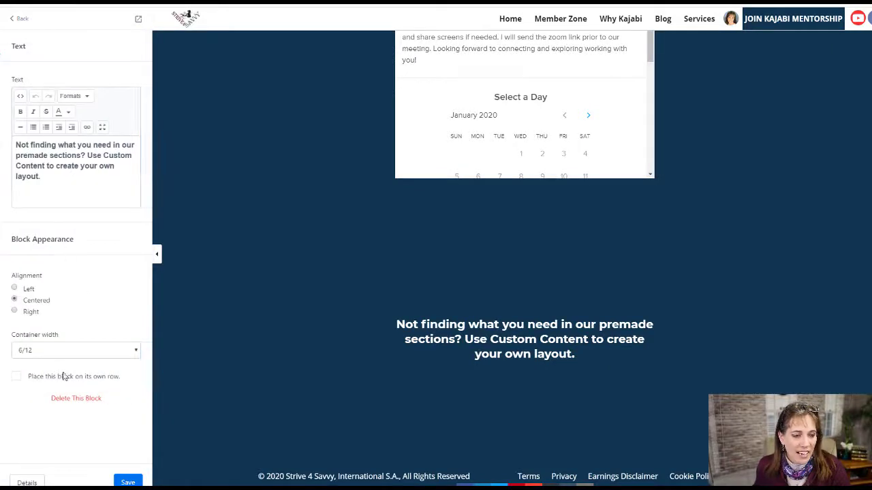
click(68, 399)
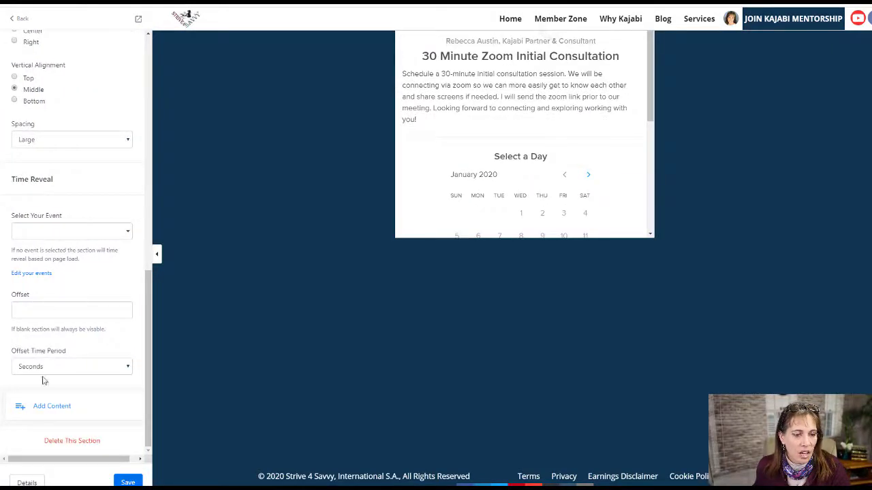
click(53, 407)
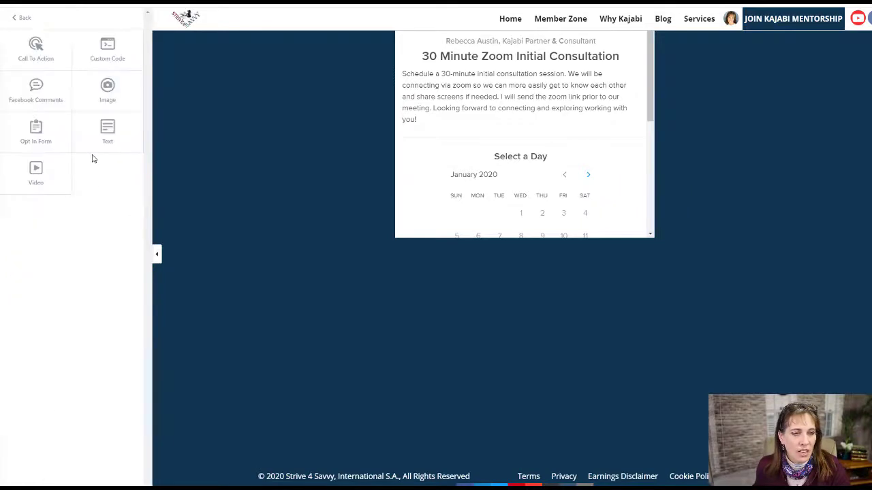
click(107, 51)
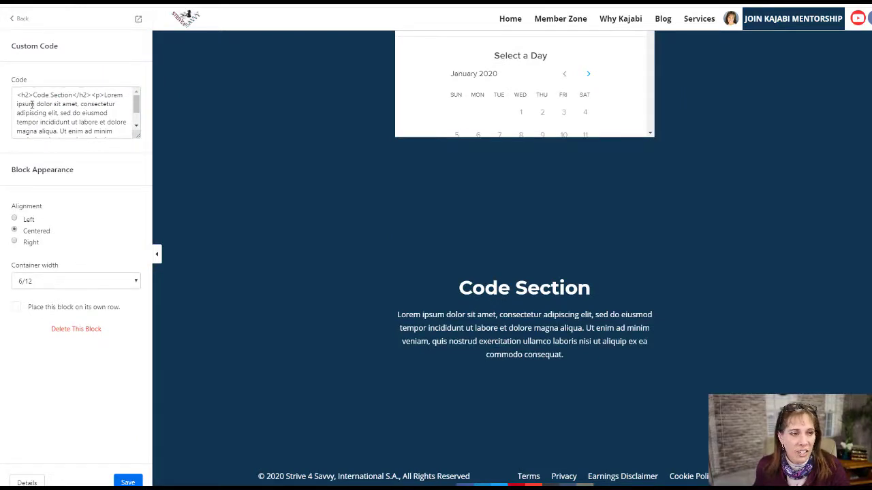
drag(16, 95, 122, 150)
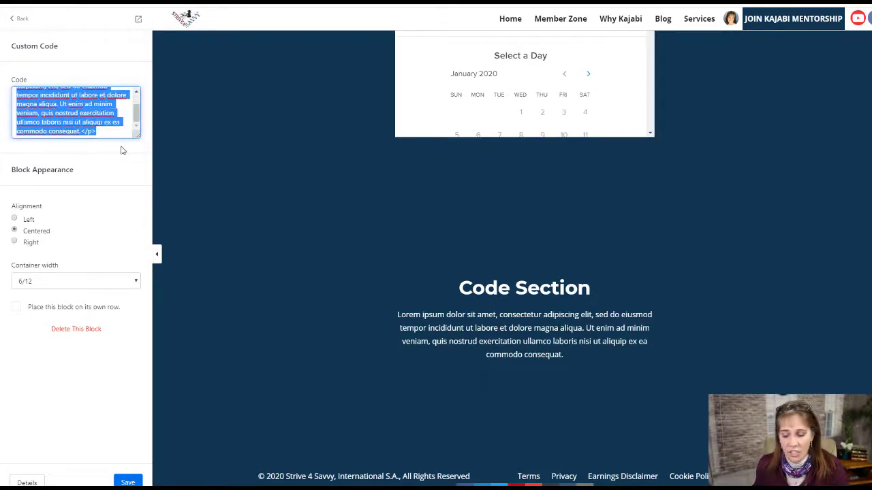
key(BackSpace)
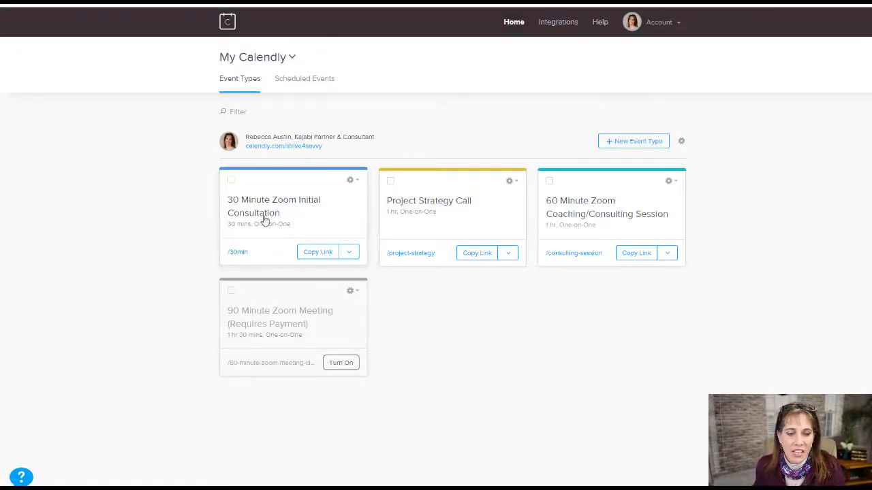
Generate the Inline Embed code for the 30 Minute Zoom Initial Consultation event and select it.
click(351, 183)
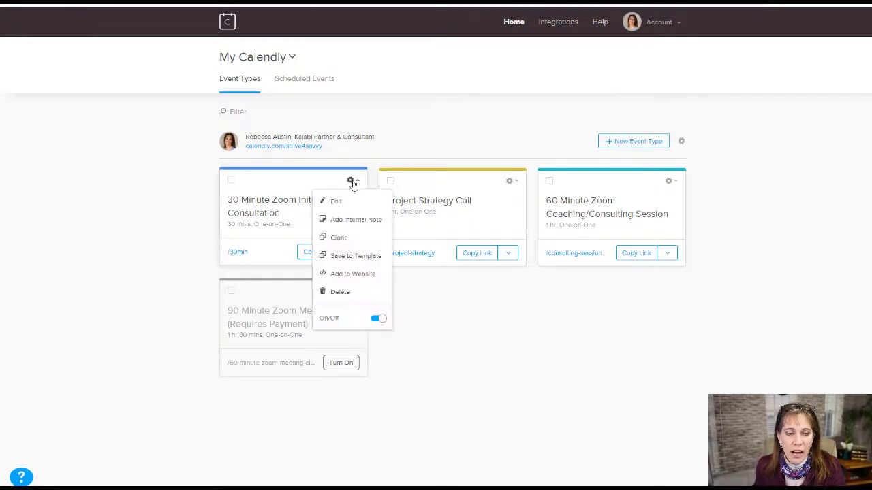
click(338, 278)
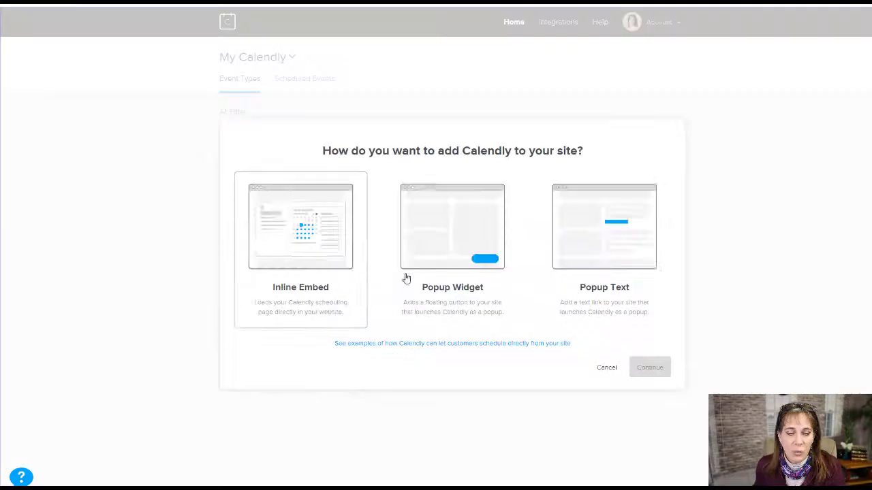
click(290, 245)
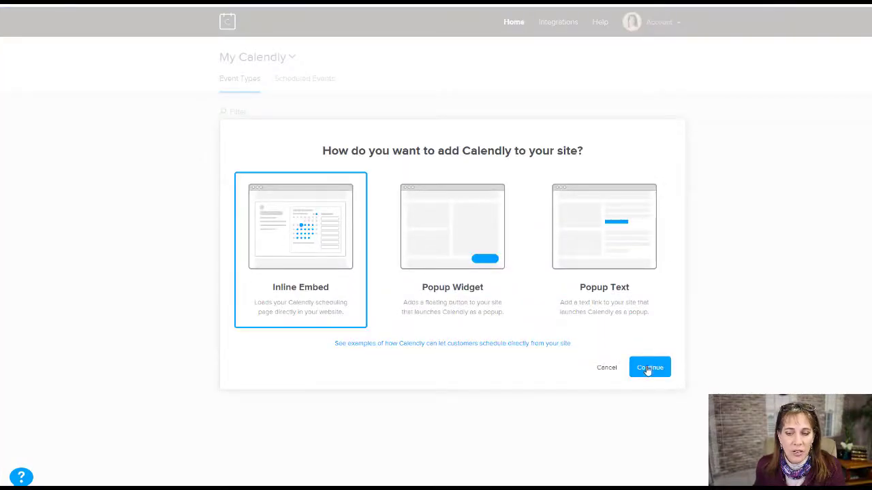
click(647, 367)
click(548, 206)
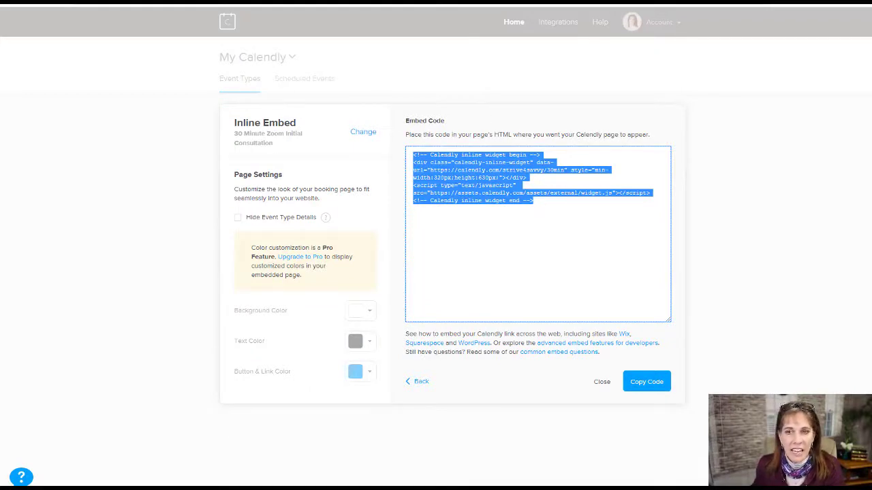
Paste the Calendly inline embed code into the Kajabi Custom Code block and check the calendar preview.
click(722, 2)
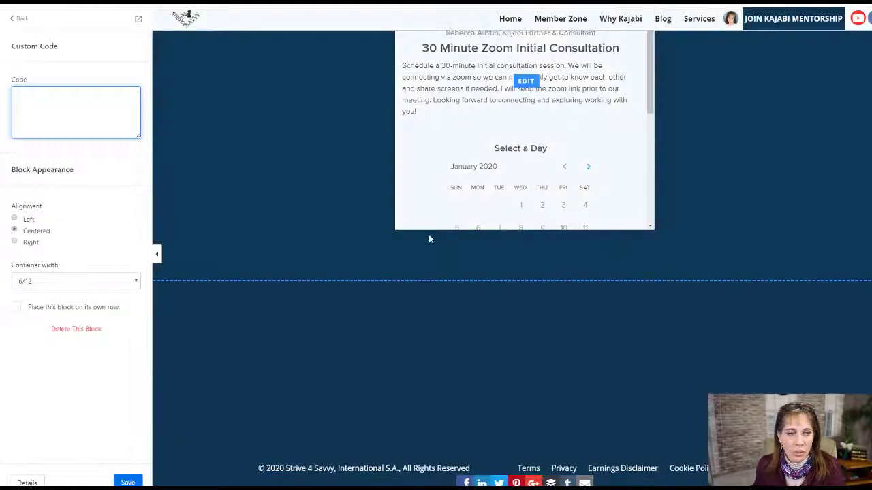
key(ctrl+v)
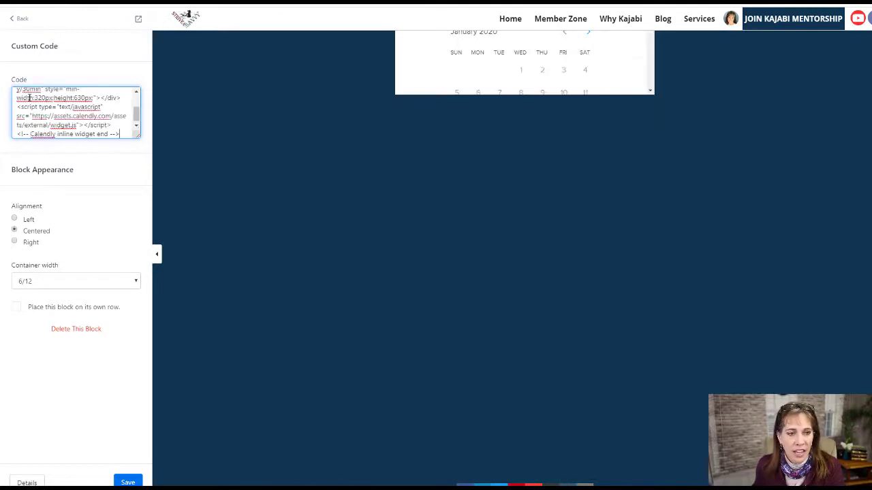
scroll(422, 282, down, 3)
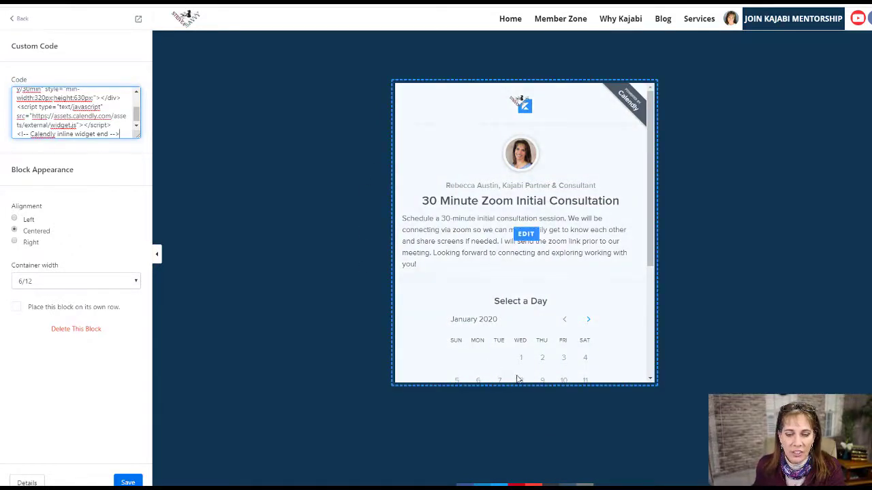
scroll(586, 293, down, 1)
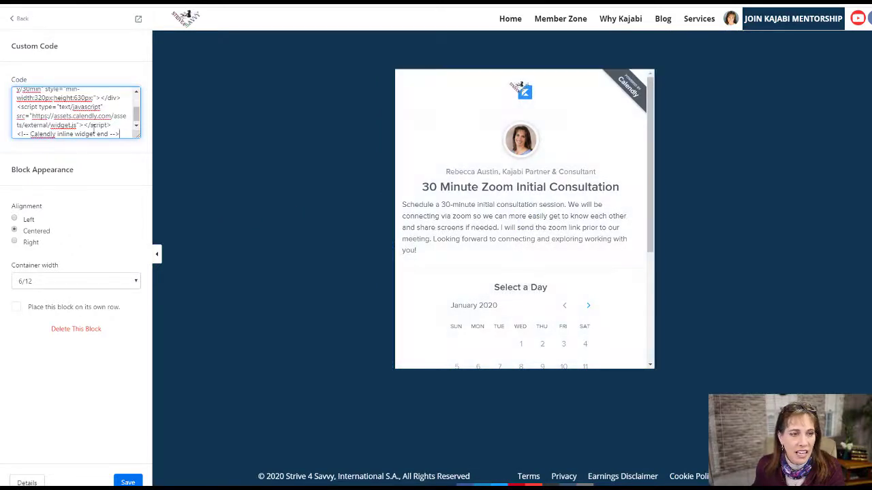
drag(137, 116, 136, 107)
Change the calendly-inline-widget height from 630px to a larger pixel value so the whole month shows.
scroll(135, 108, down, 3)
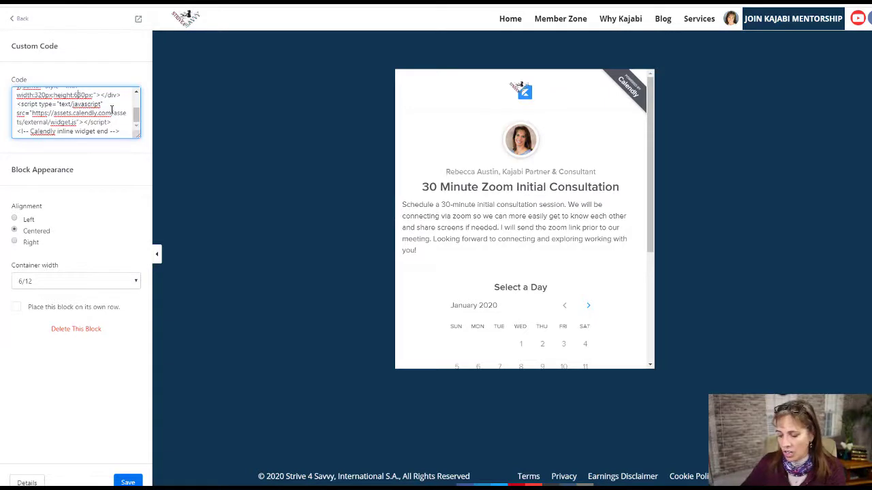
key(BackSpace)
text(8)
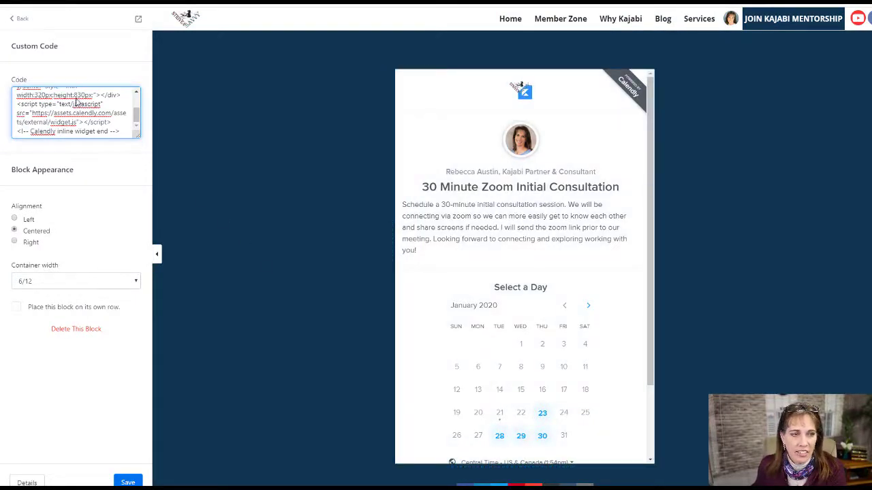
click(78, 100)
key(BackSpace)
key(BackSpace)
key(BackSpace)
text(580)
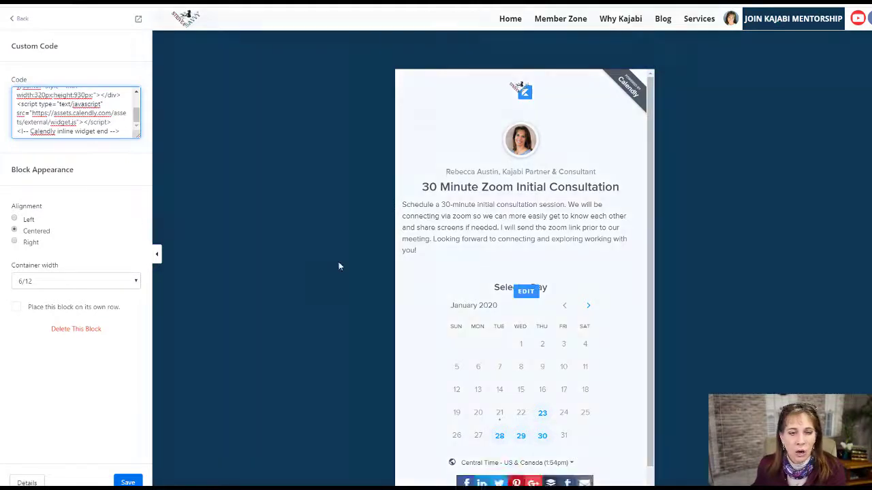
scroll(432, 269, down, 1)
scroll(432, 269, up, 2)
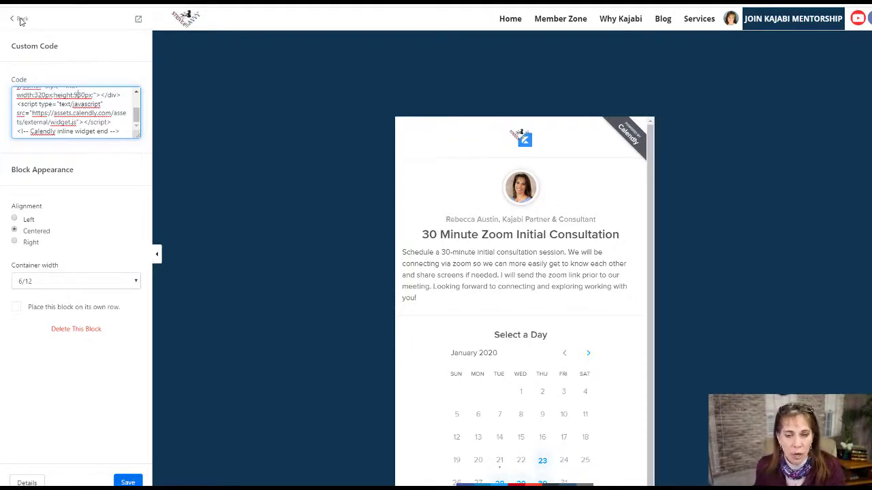
Delete the duplicate calendar section, save the page, and return to the Landing Pages list.
click(79, 334)
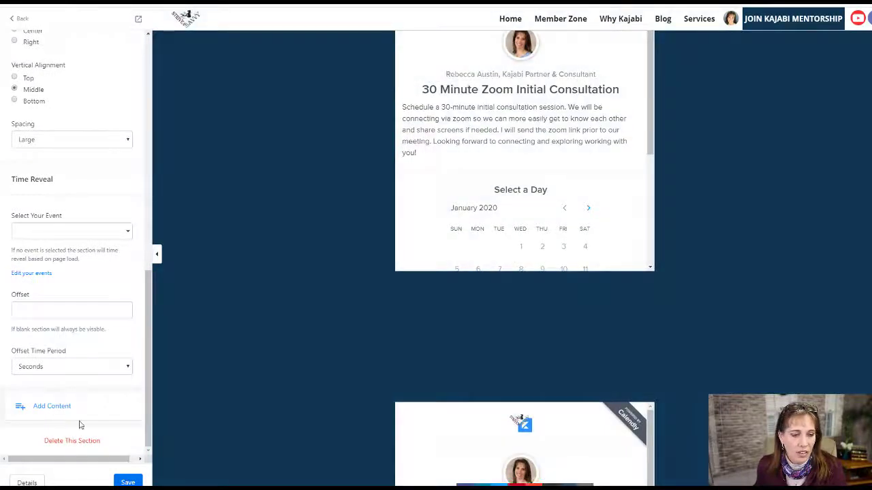
click(73, 441)
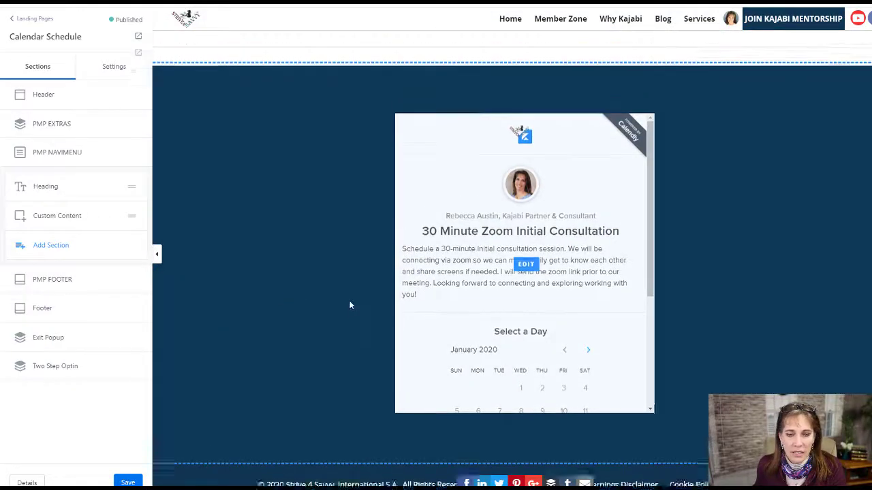
click(129, 482)
click(32, 22)
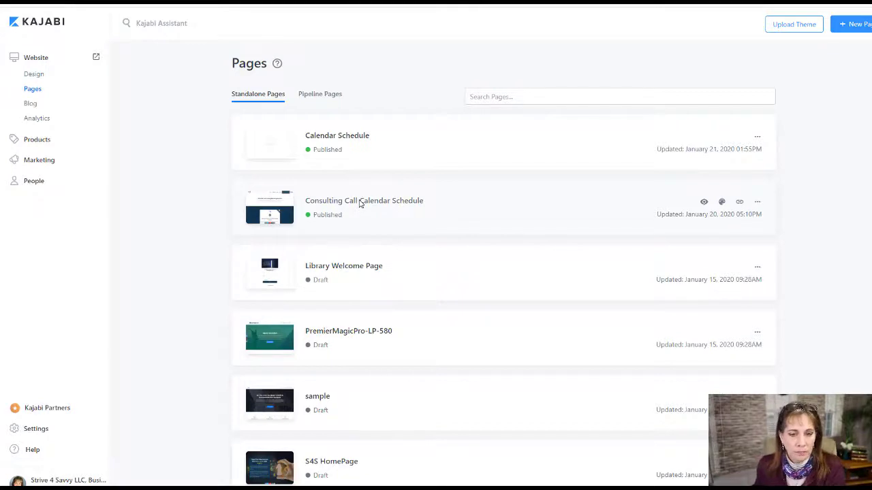
Start a new page from the Streamlined Opt In template and name it 'test'.
click(850, 27)
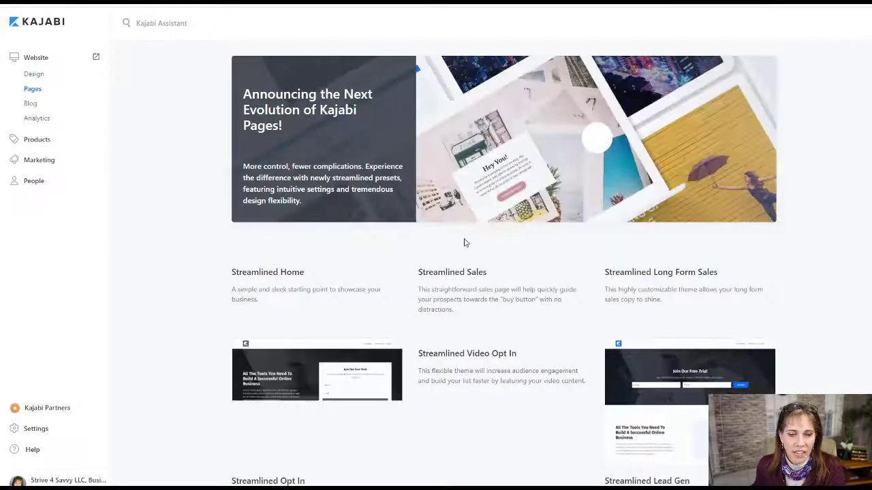
scroll(463, 292, down, 3)
scroll(463, 291, down, 1)
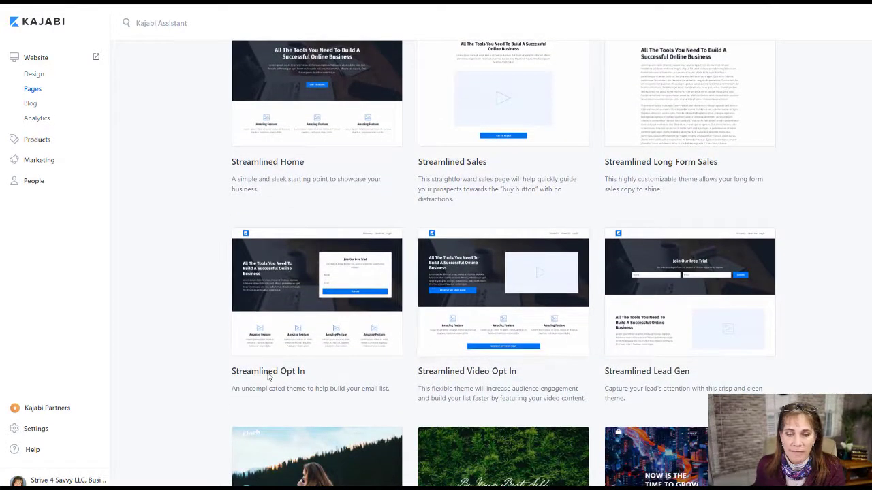
click(269, 375)
click(562, 131)
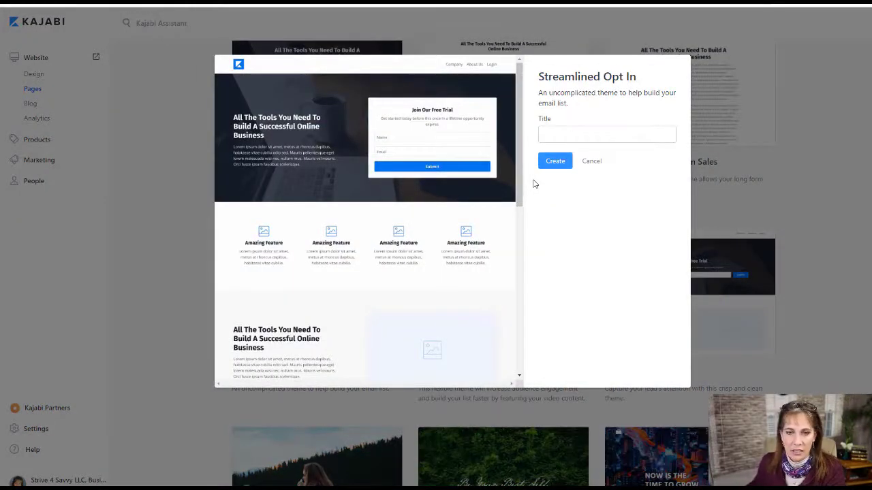
click(578, 135)
text(tes)
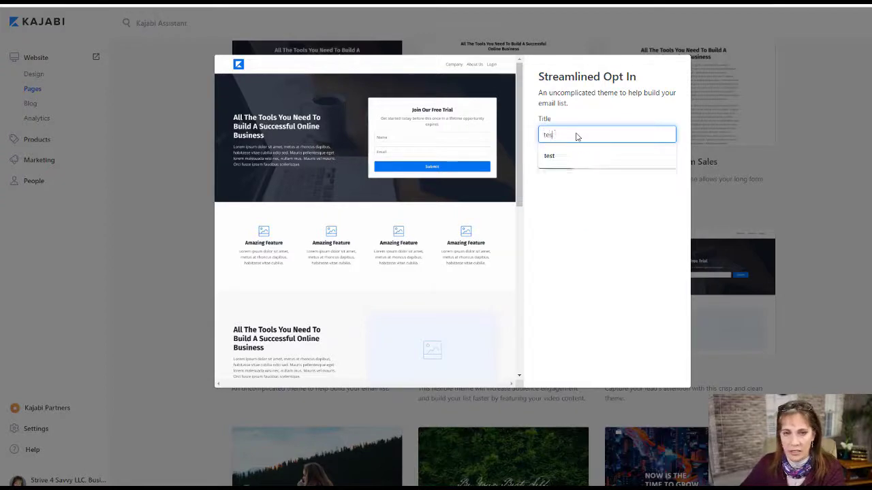
key(Down)
key(Return)
key(Return)
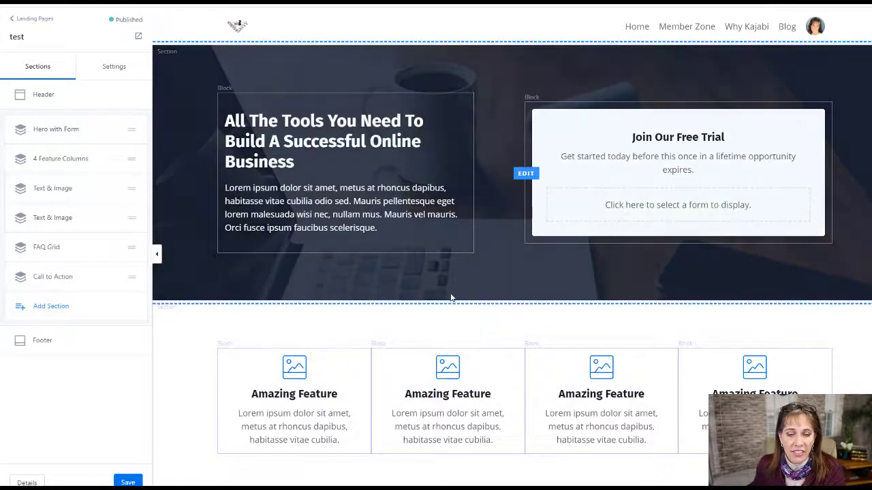
scroll(451, 296, down, 3)
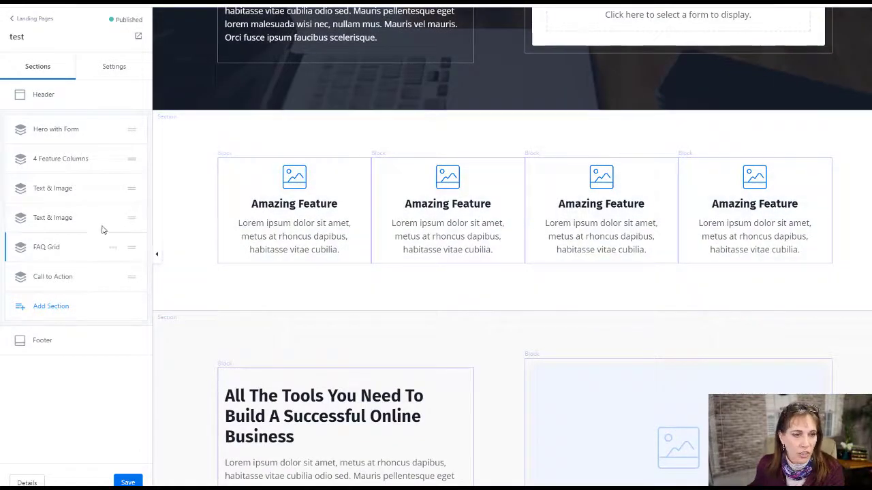
Delete the 4 Feature Columns section and both Text & Image sections from the test page.
click(113, 159)
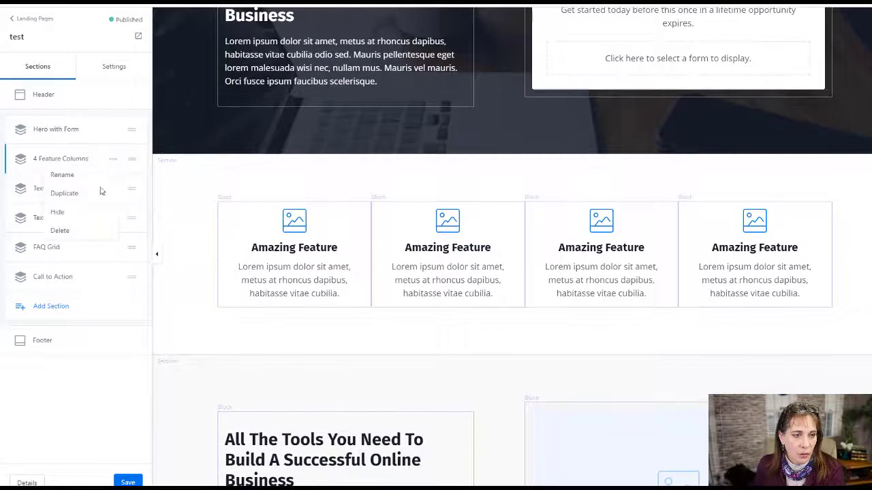
click(60, 230)
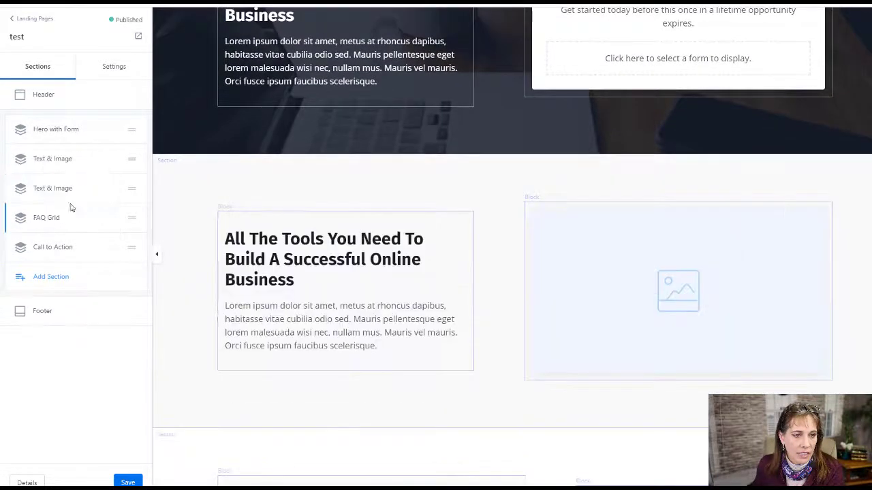
click(113, 160)
click(56, 231)
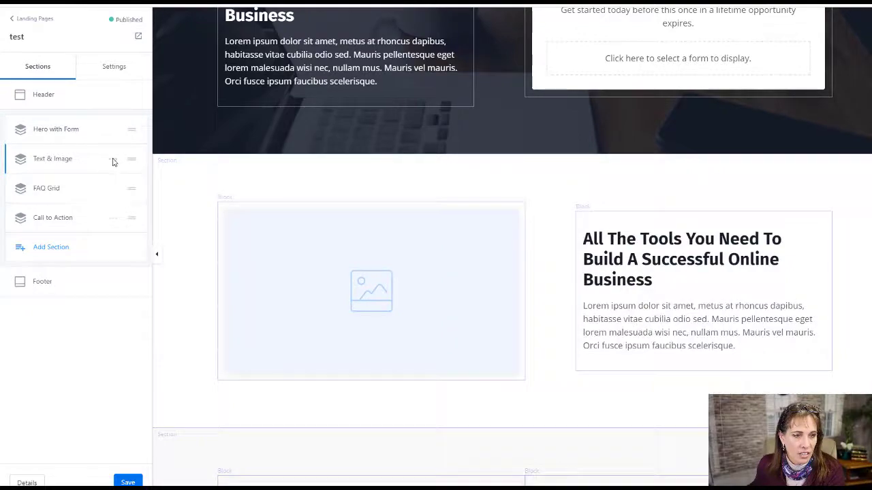
click(113, 161)
click(54, 229)
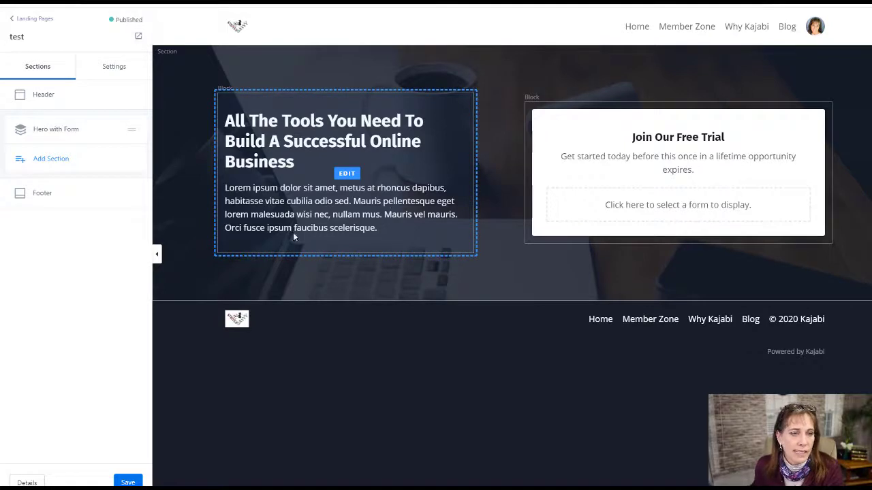
Add a Custom Code section from the Custom category below the Hero with Form section.
click(57, 160)
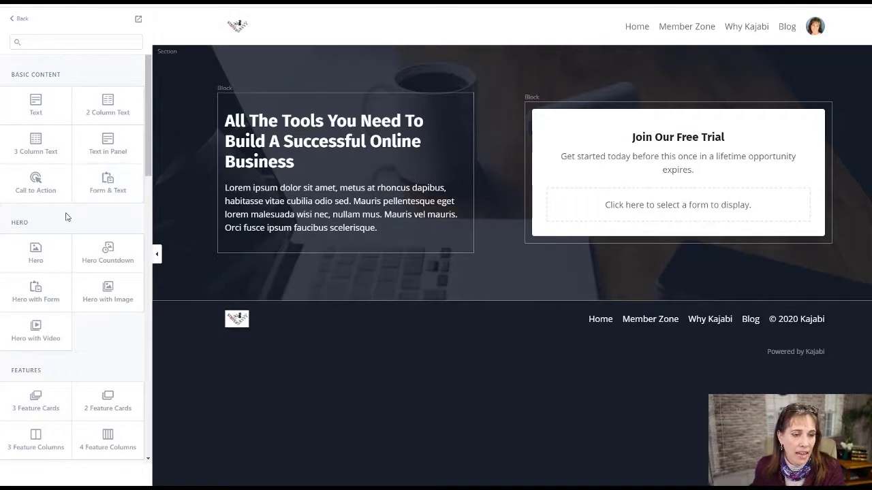
scroll(69, 217, down, 4)
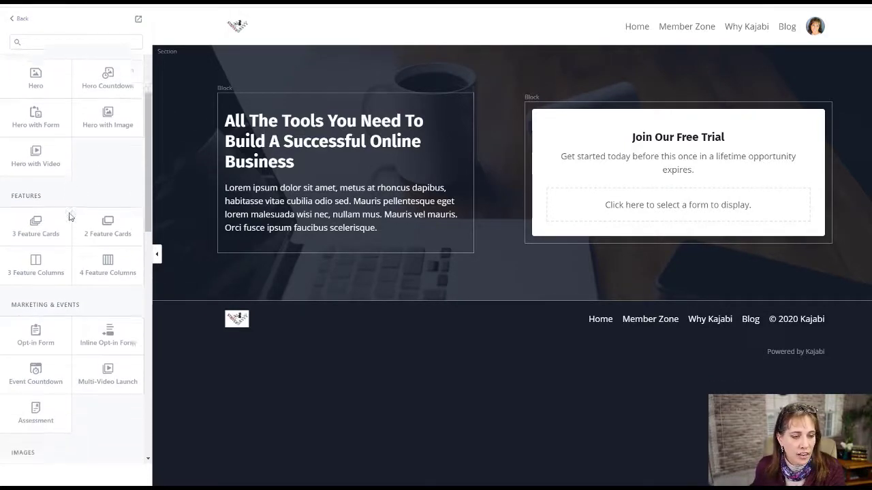
scroll(69, 216, down, 5)
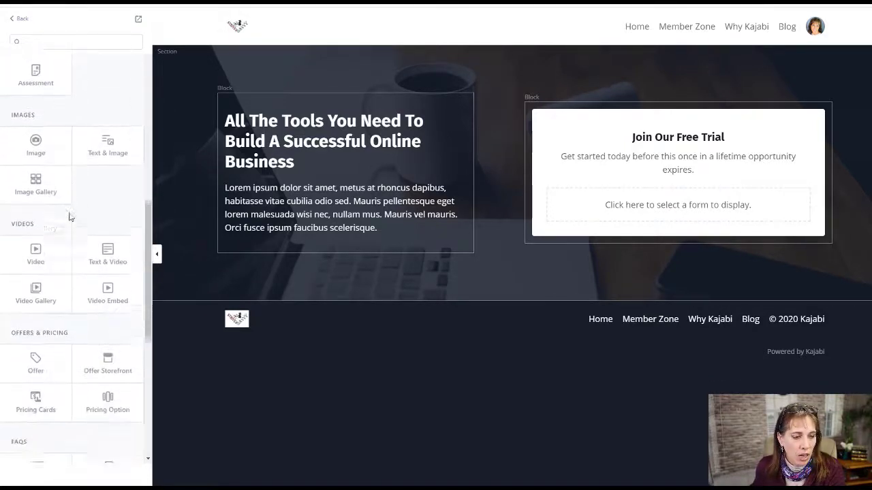
scroll(69, 217, down, 5)
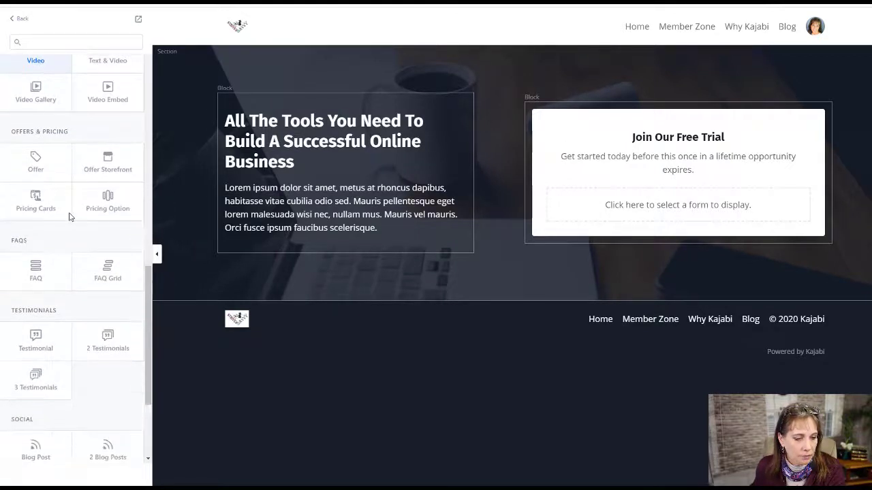
scroll(69, 217, down, 1)
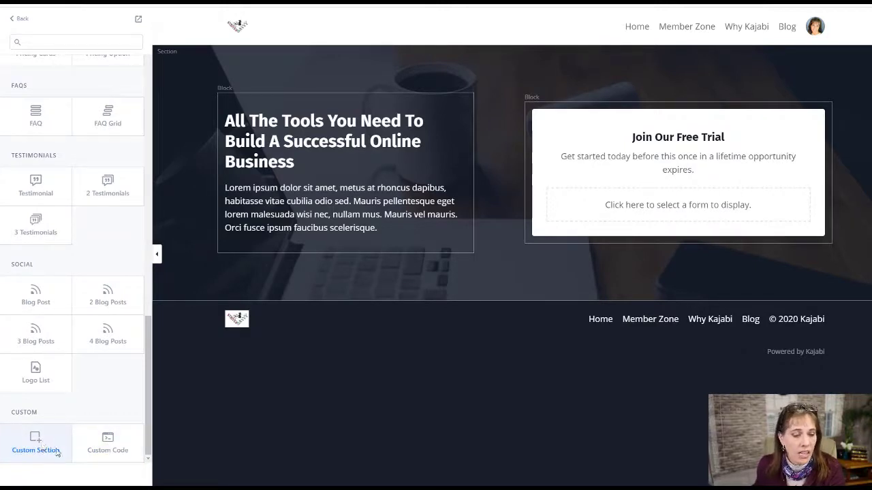
click(108, 443)
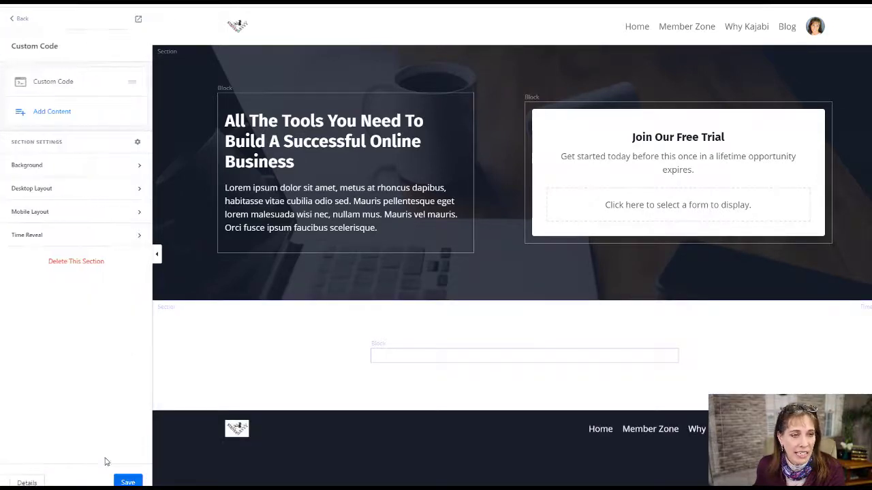
Replace the Custom Code placeholder with the Calendly inline embed code and change height 630px to 830px.
click(47, 83)
drag(102, 135, 1, 134)
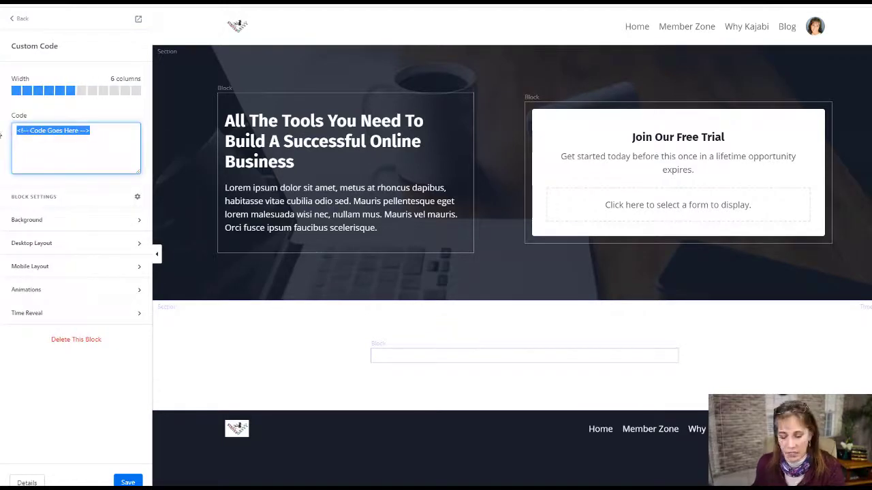
key(ctrl+v)
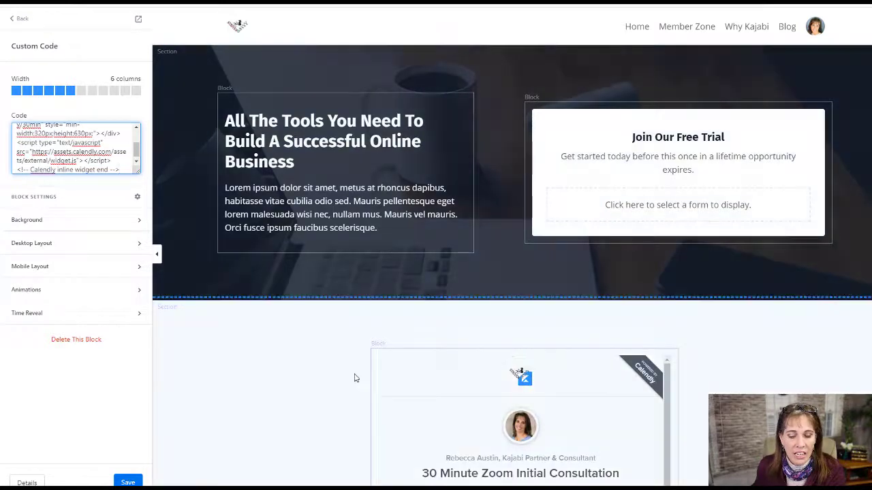
scroll(356, 375, down, 4)
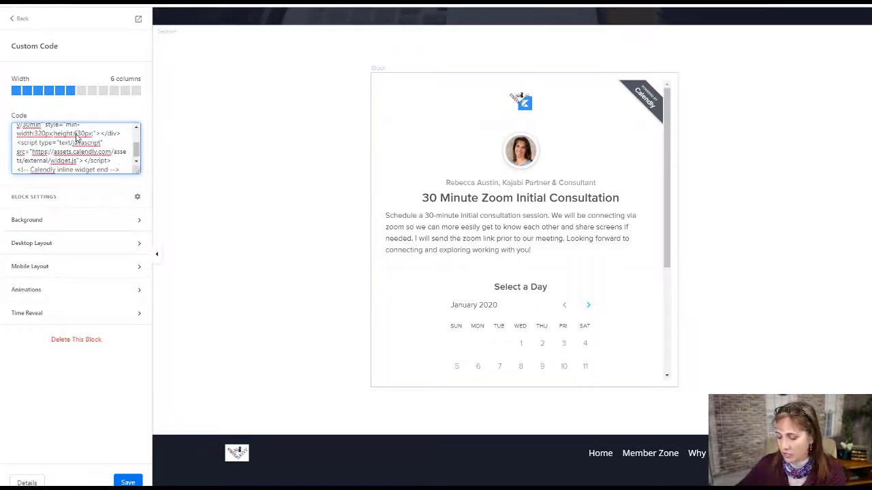
key(BackSpace)
text(8)
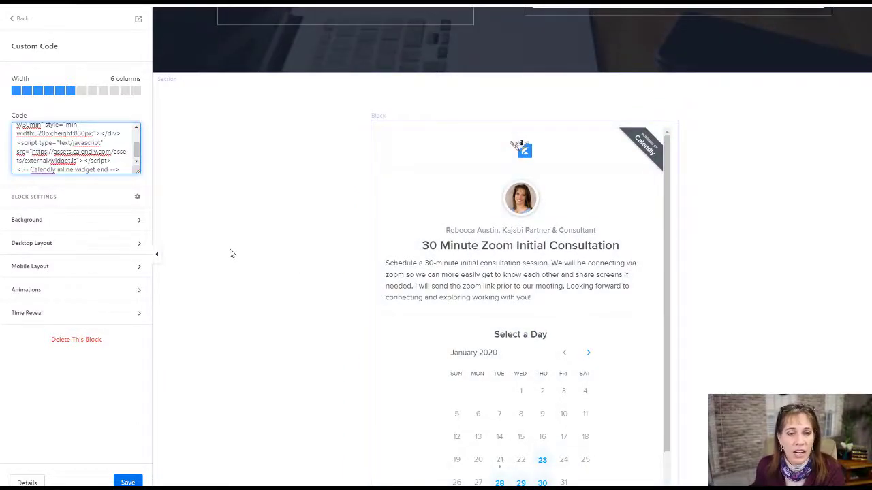
Give the calendar block a Fade animation with direction Left.
click(35, 289)
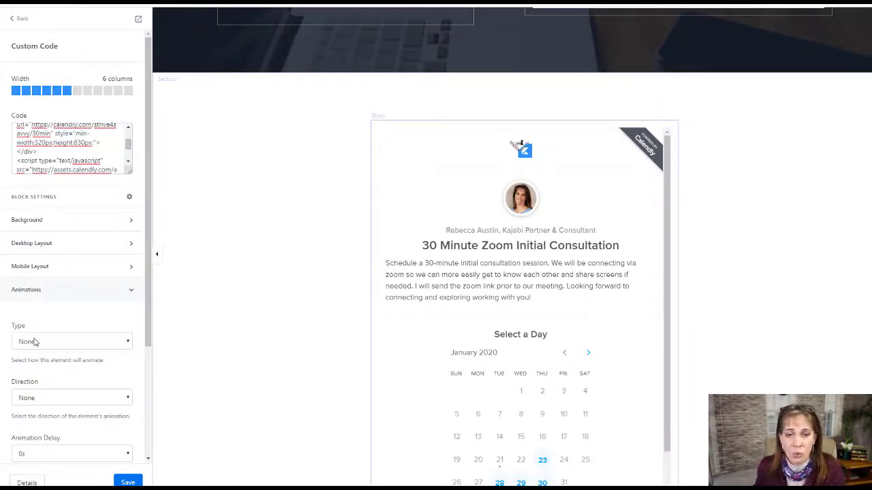
scroll(84, 371, down, 1)
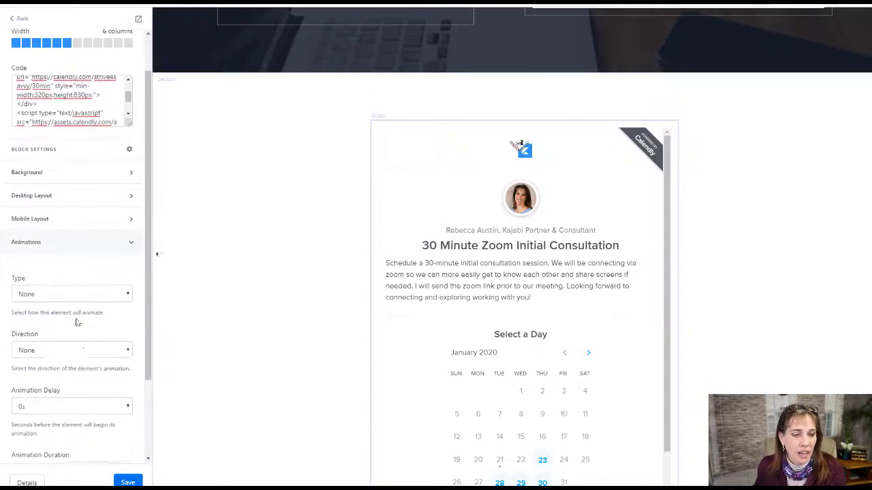
click(69, 294)
click(49, 318)
click(51, 350)
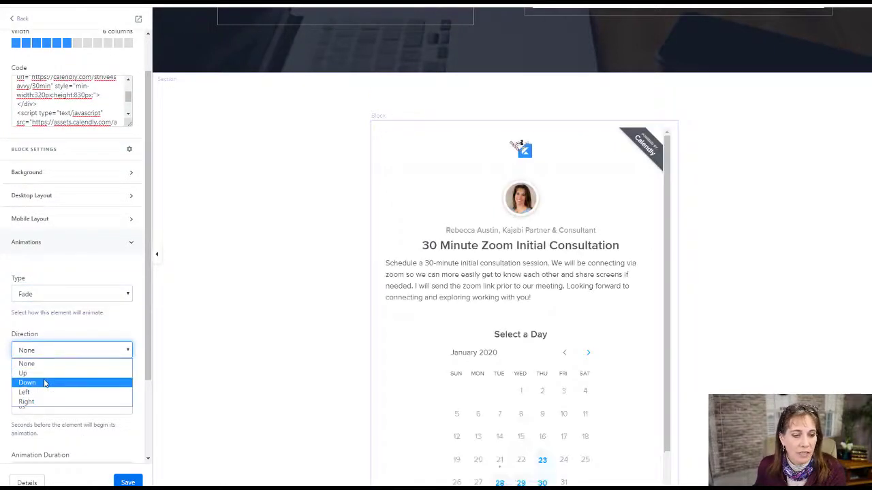
click(28, 392)
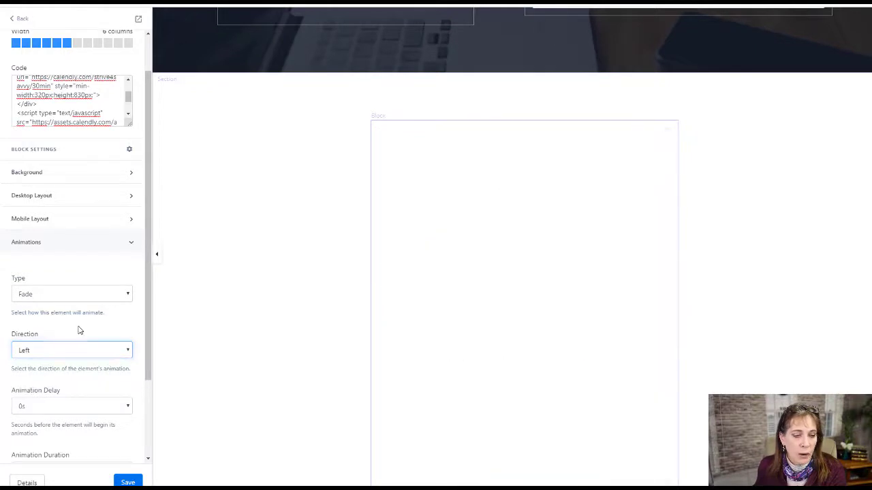
scroll(44, 411, down, 1)
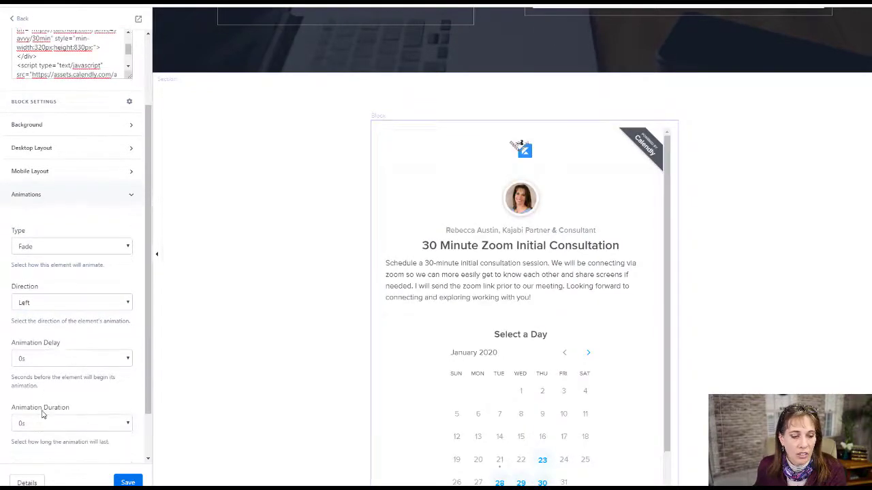
scroll(337, 388, up, 2)
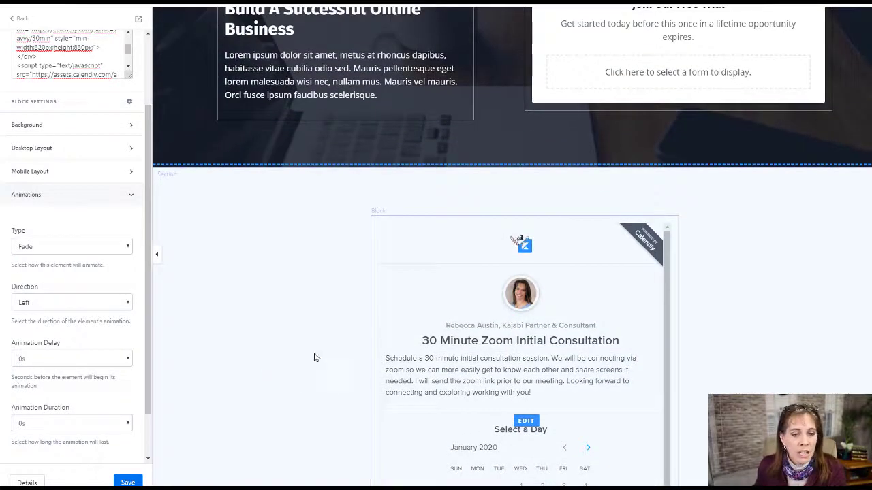
scroll(287, 312, up, 1)
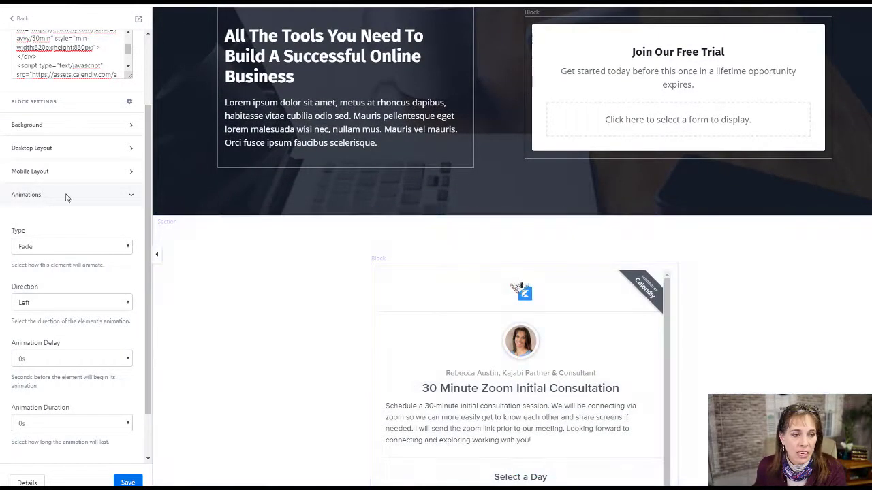
Set the block's Desktop Layout top Outside Spacing to -200.
click(46, 174)
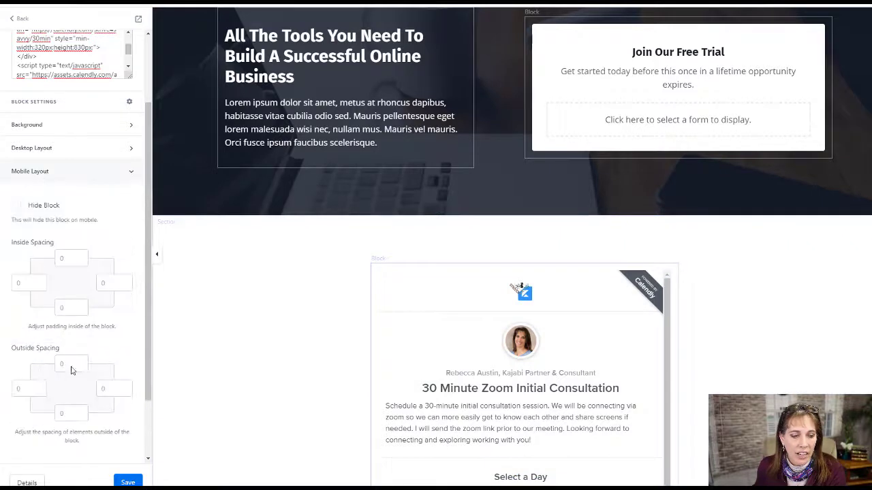
scroll(69, 394, down, 1)
scroll(70, 361, up, 3)
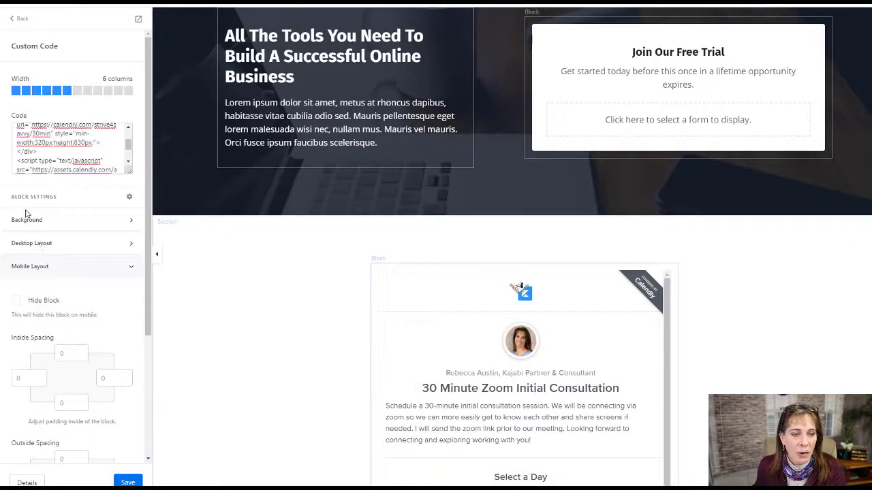
click(28, 244)
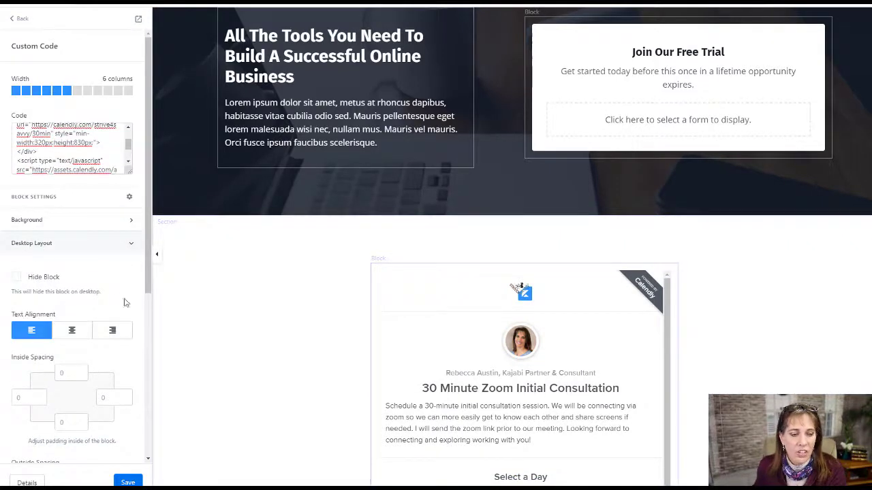
scroll(128, 301, down, 3)
scroll(130, 300, up, 3)
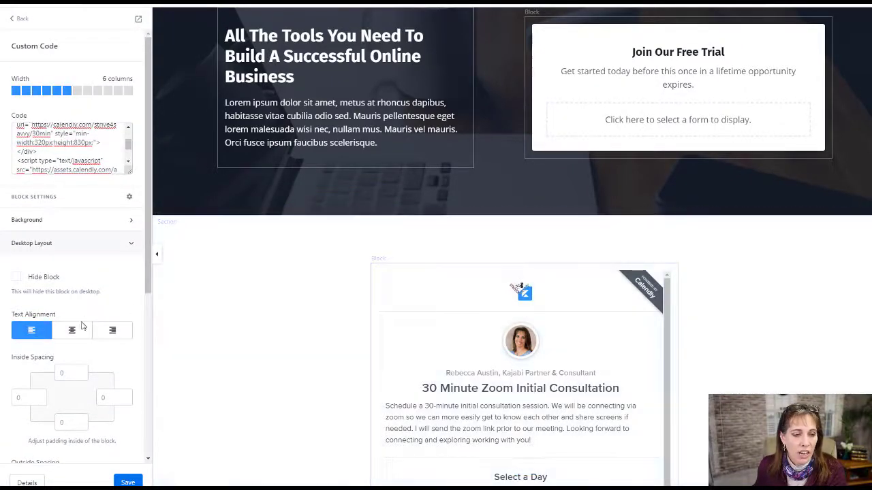
scroll(103, 327, down, 3)
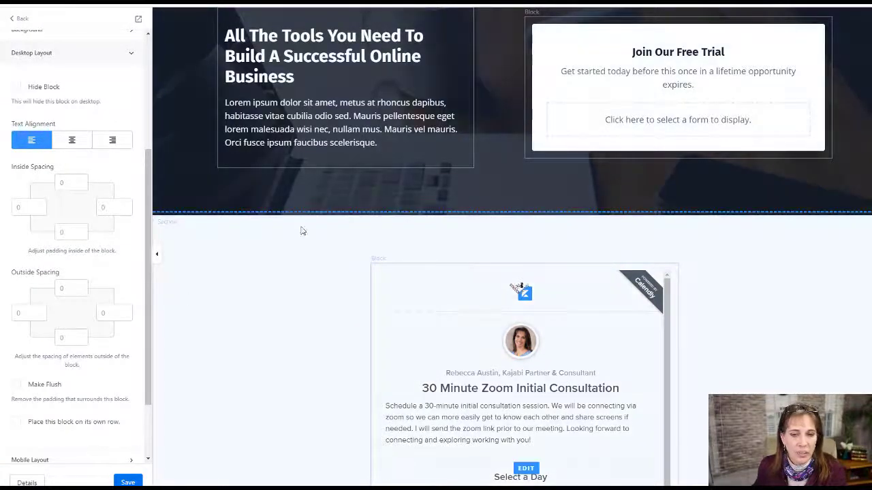
scroll(63, 318, down, 2)
click(59, 207)
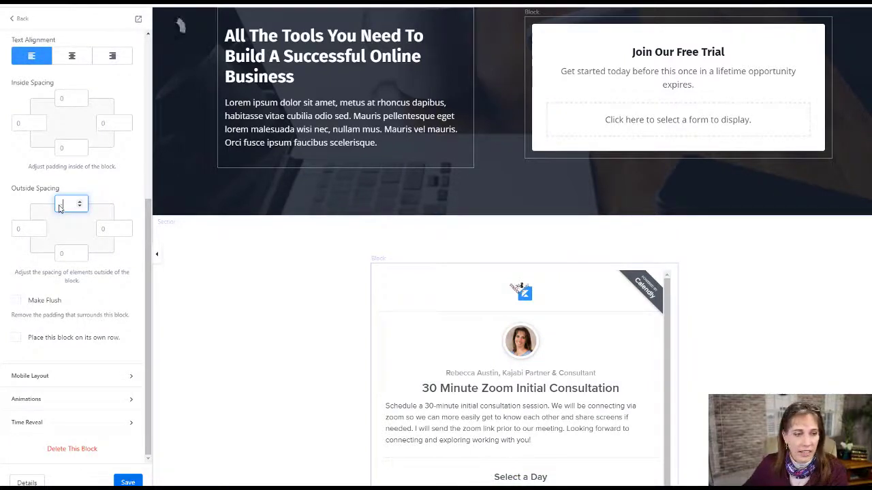
text(-200)
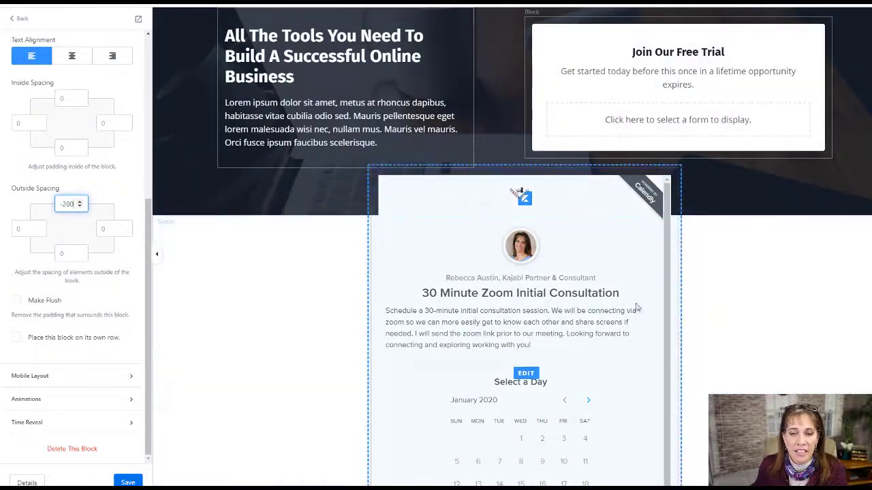
Check the calendar's overlap with the hero in the preview, then save the page.
scroll(709, 311, up, 2)
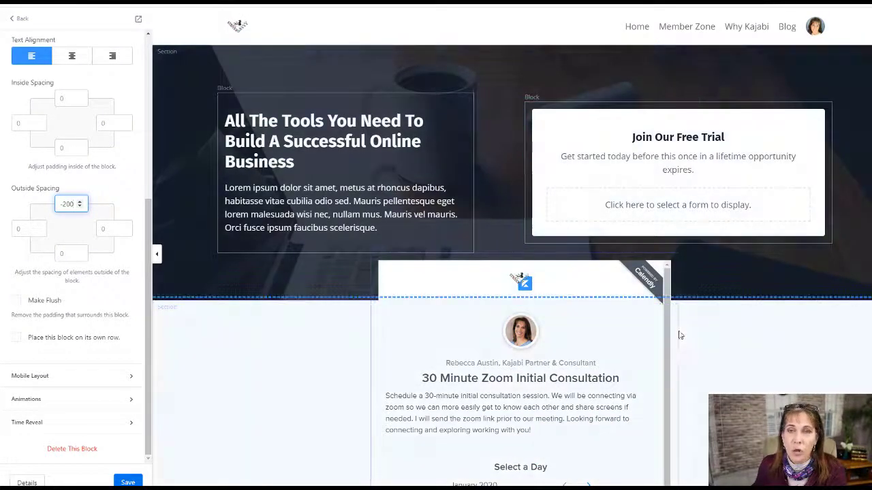
scroll(375, 376, down, 2)
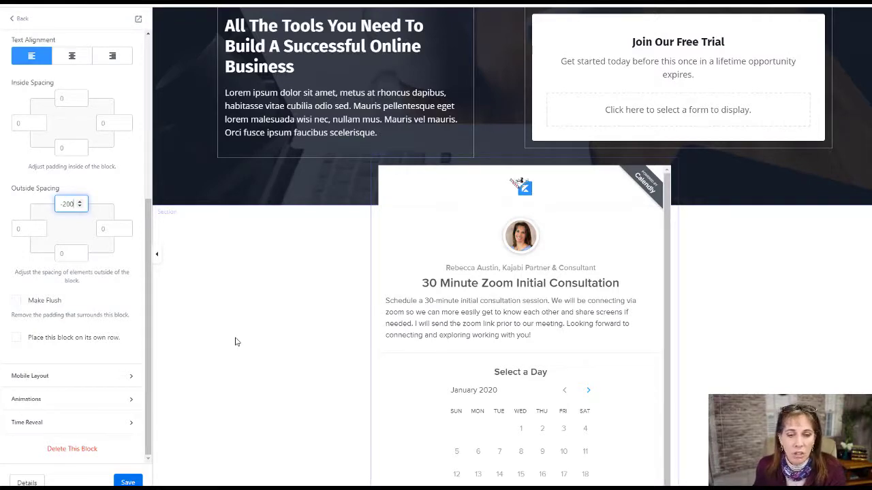
scroll(206, 332, up, 2)
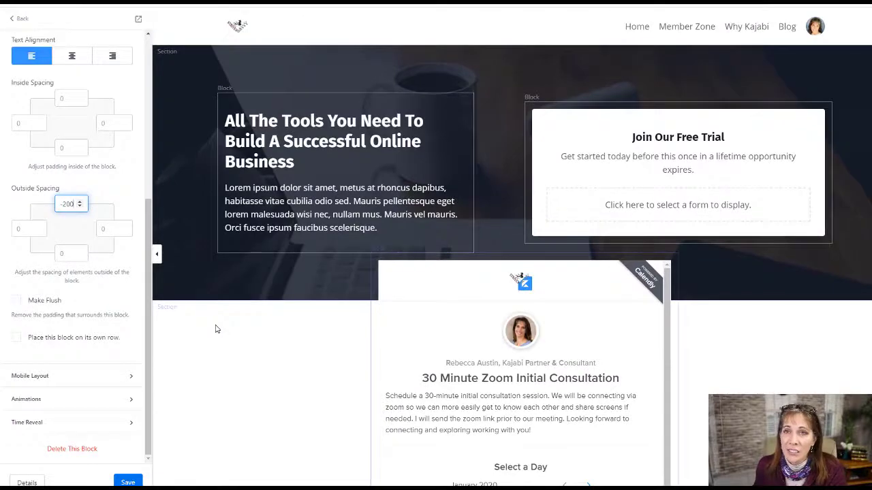
scroll(215, 330, down, 4)
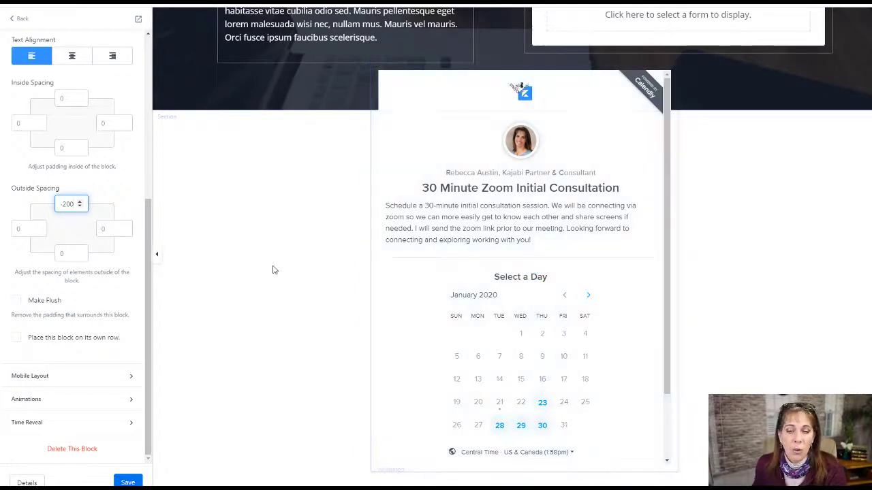
scroll(287, 281, down, 2)
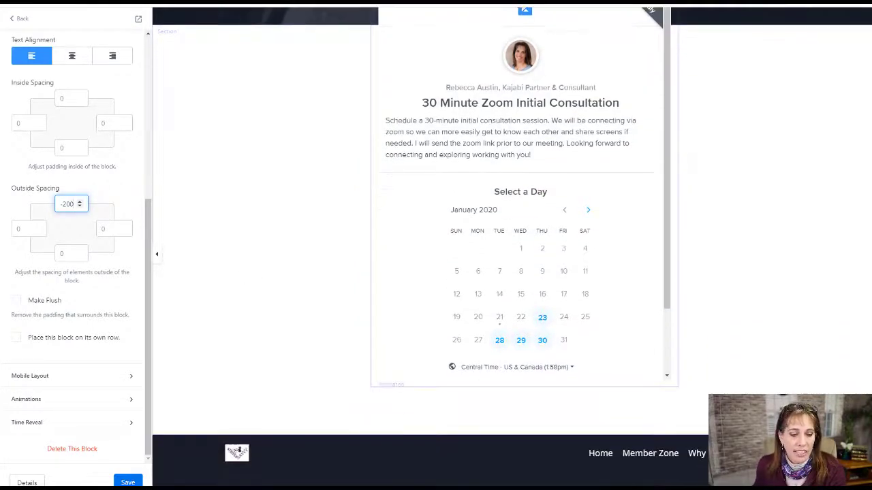
click(130, 482)
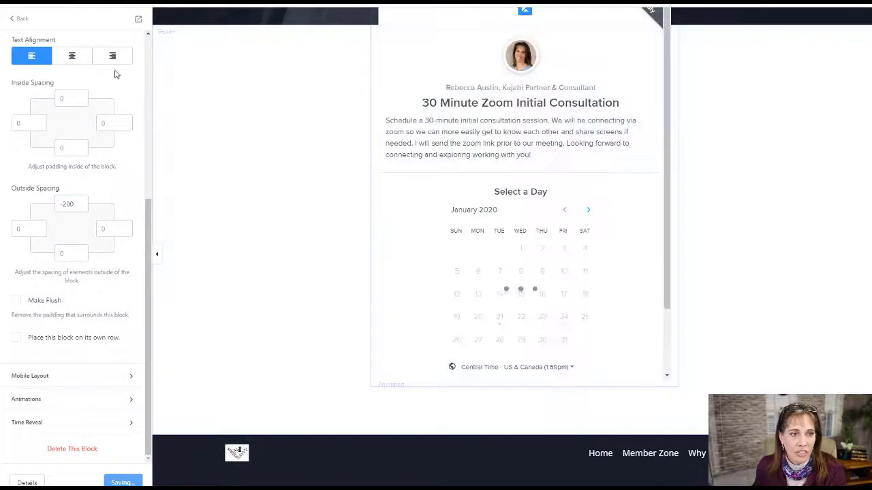
Open the live preview of the test page and scroll down to the calendar.
click(137, 21)
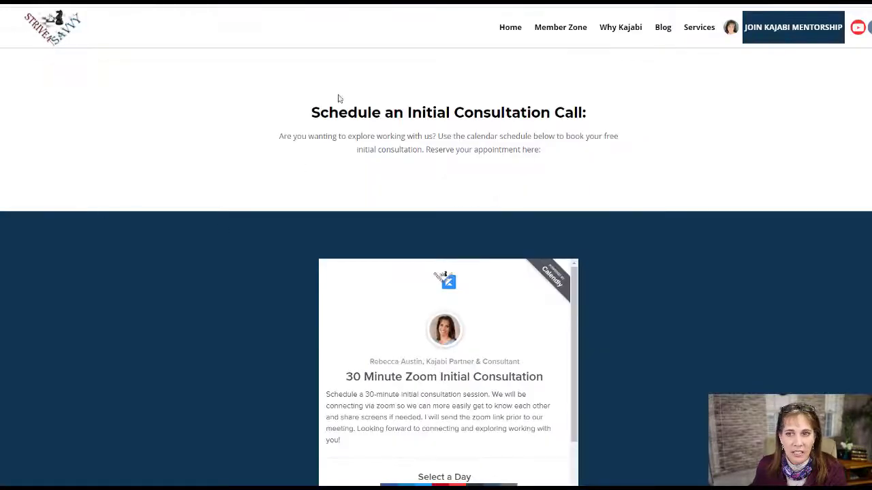
click(660, 33)
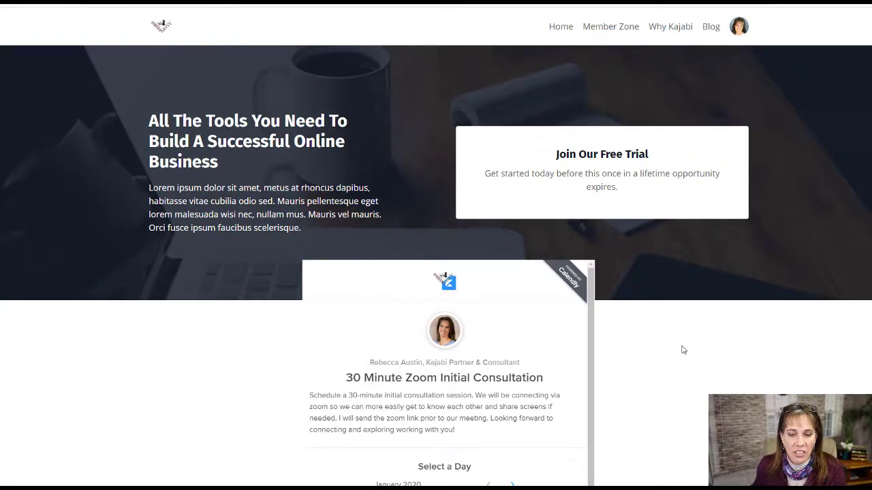
scroll(756, 354, down, 4)
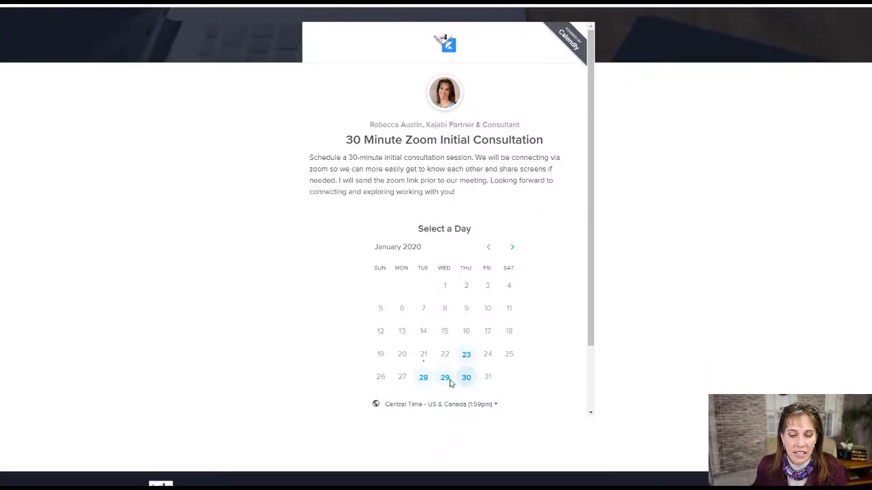
Pick Wednesday January 29 at 10:30am in the Calendly calendar.
click(446, 380)
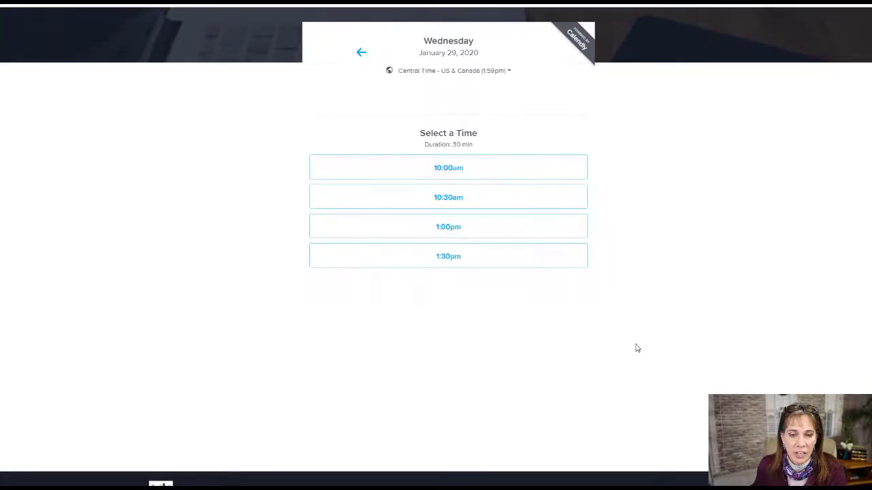
click(446, 196)
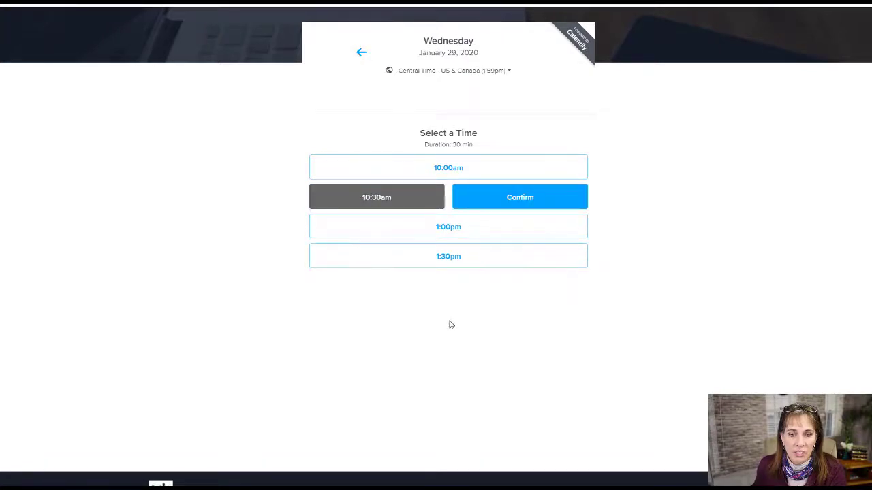
scroll(450, 325, up, 3)
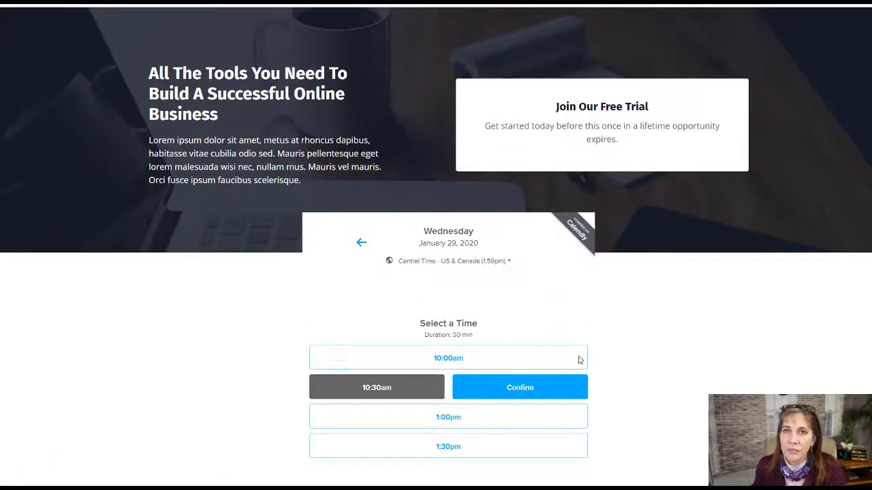